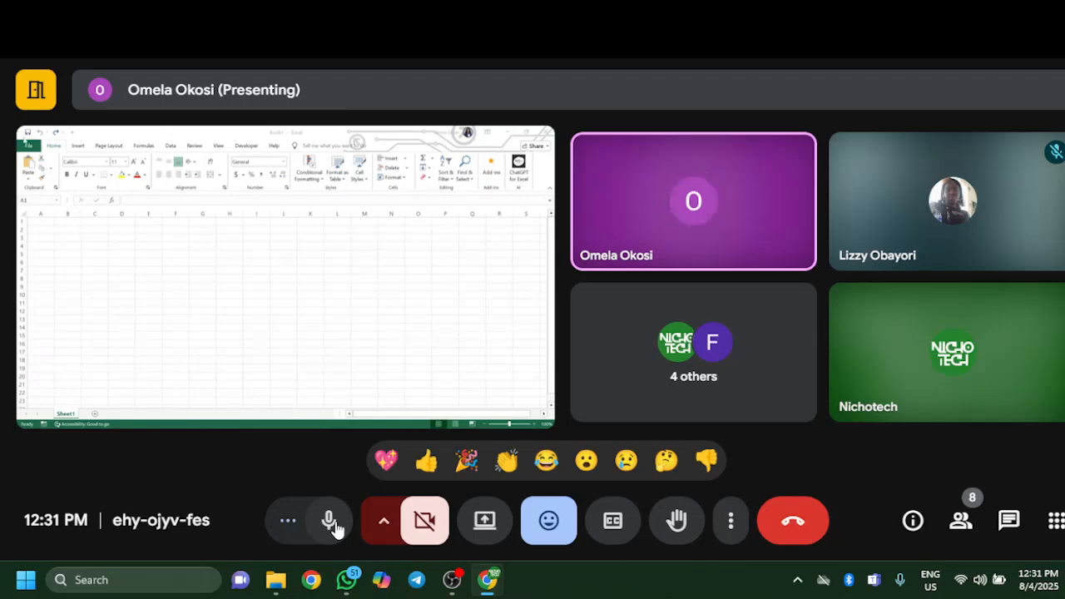
Step: Set the meeting layout to Sidebar in the view adjustments and close the dialog
mouse_move(553, 350)
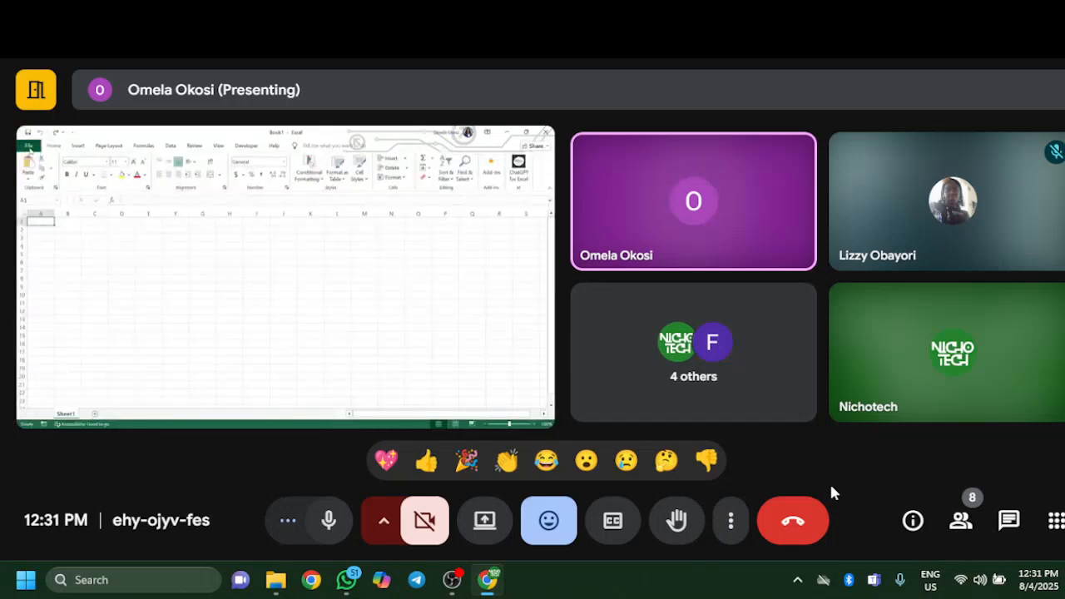
click(732, 523)
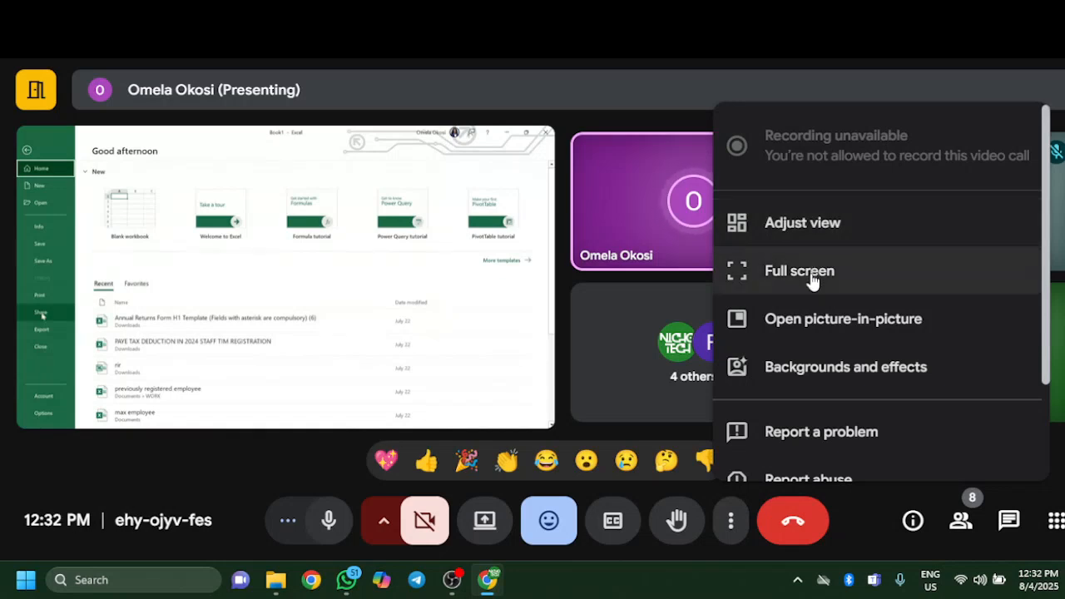
click(811, 232)
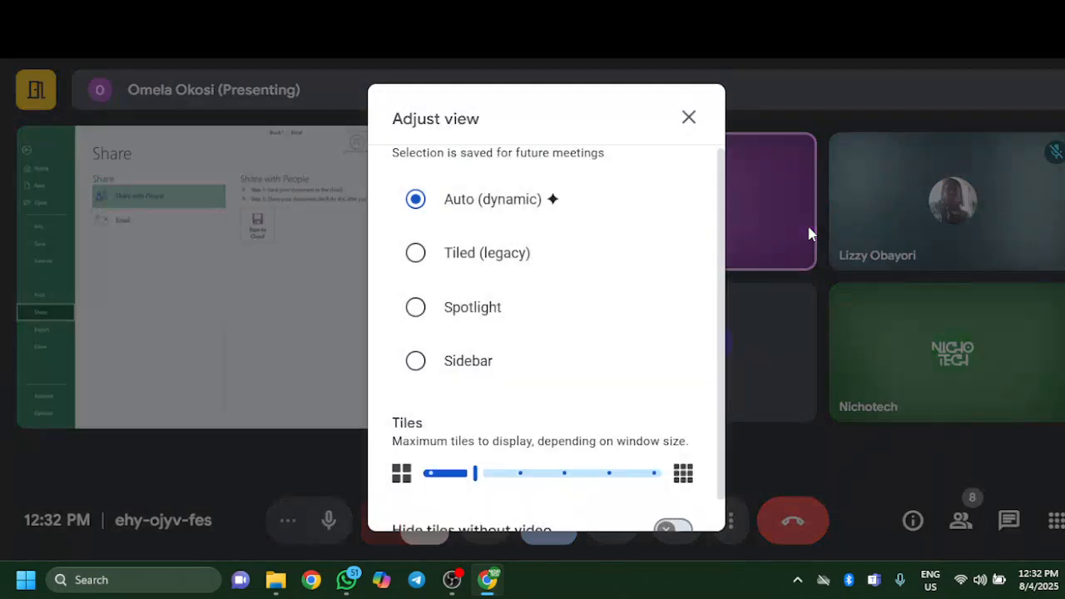
click(453, 367)
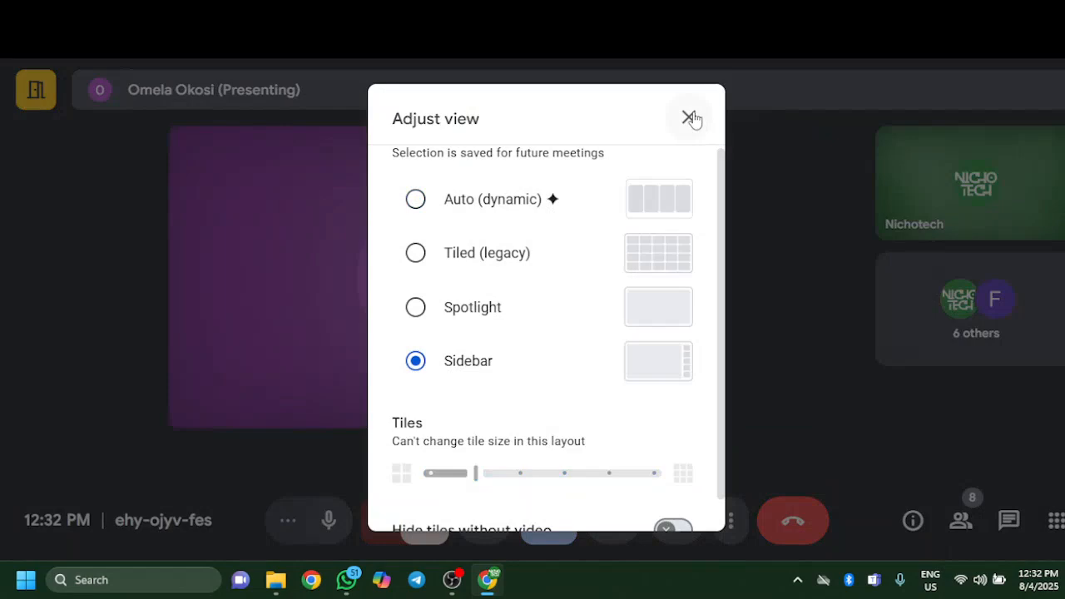
click(689, 116)
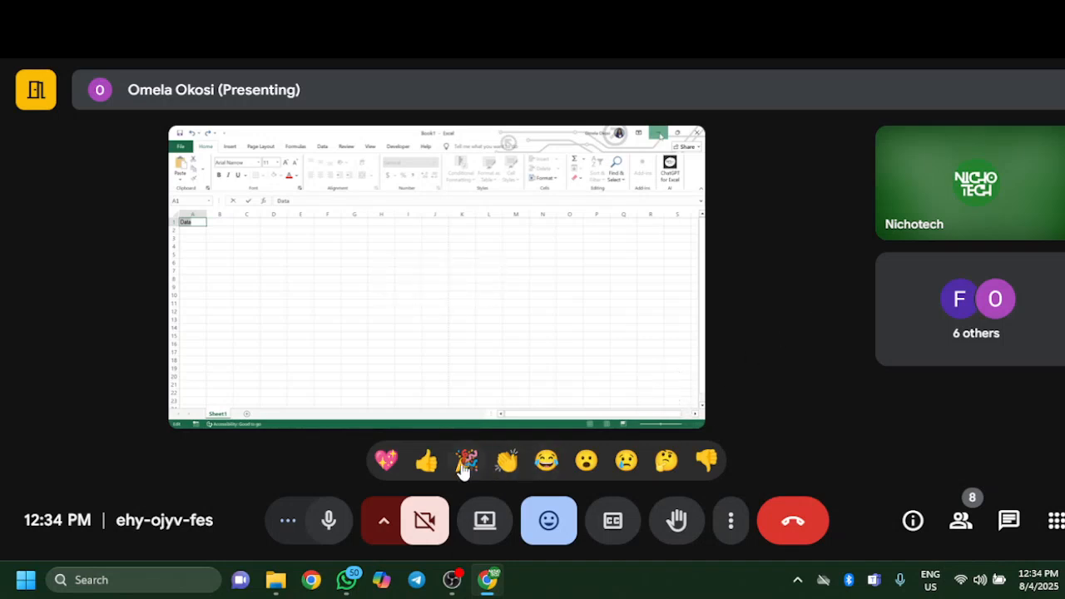
Step: Send a thumbs-up reaction in the meeting and switch the call to full screen
click(426, 465)
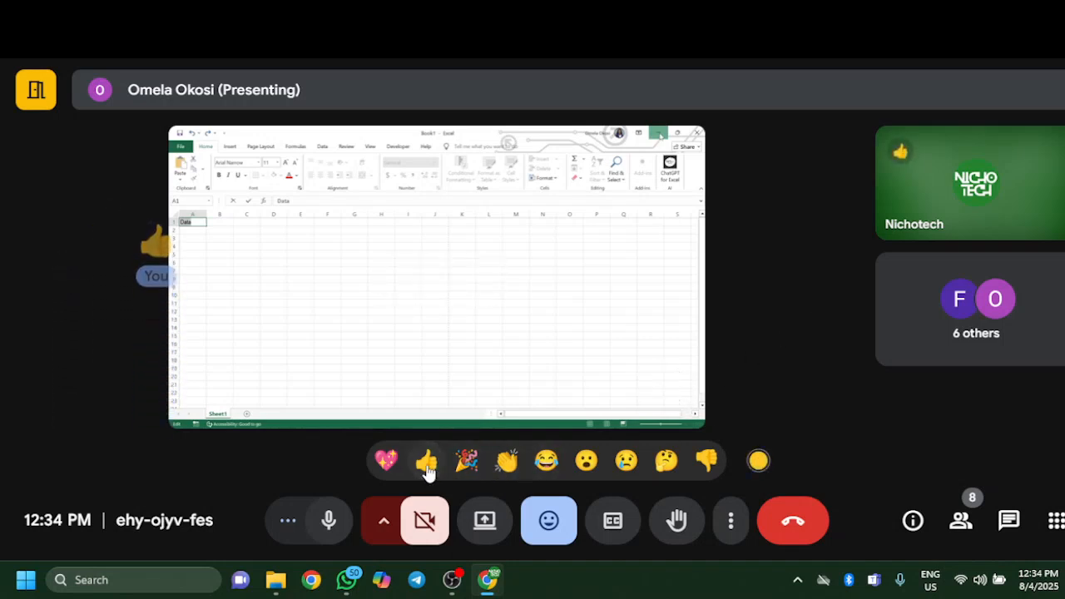
click(427, 469)
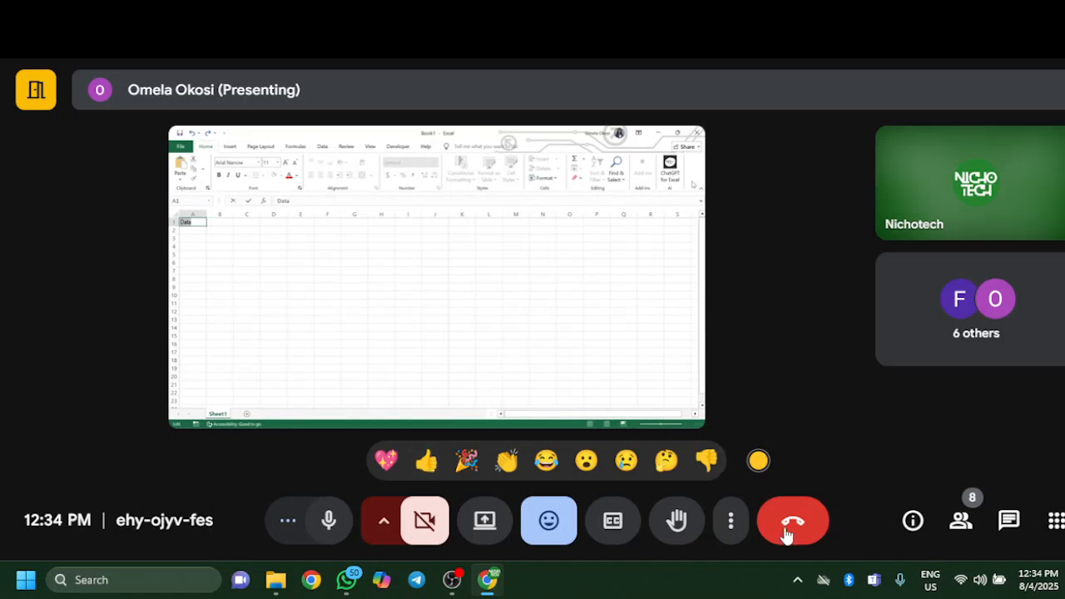
click(731, 524)
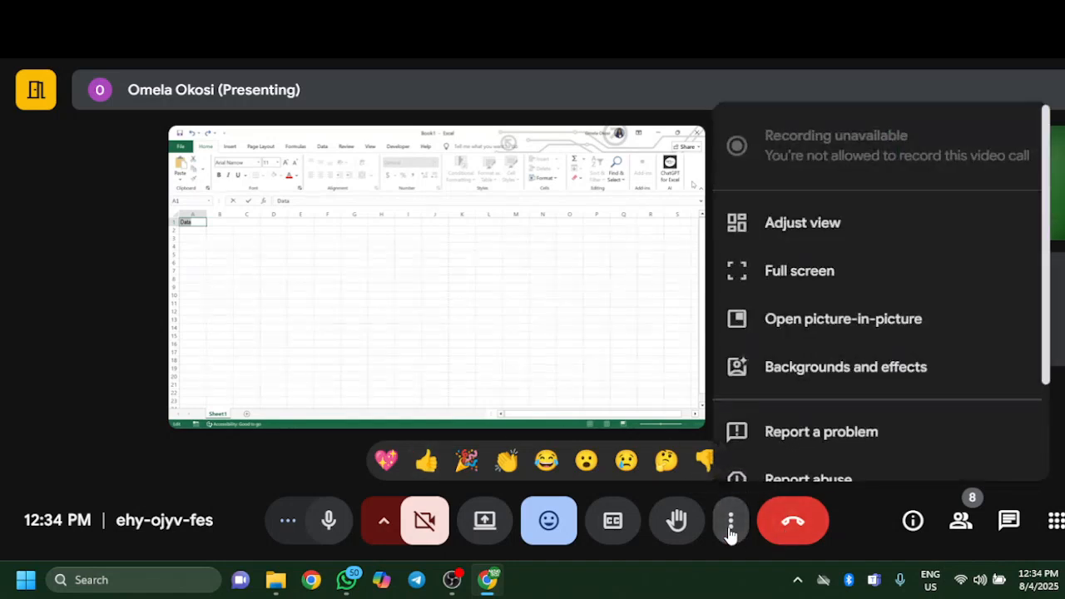
click(771, 274)
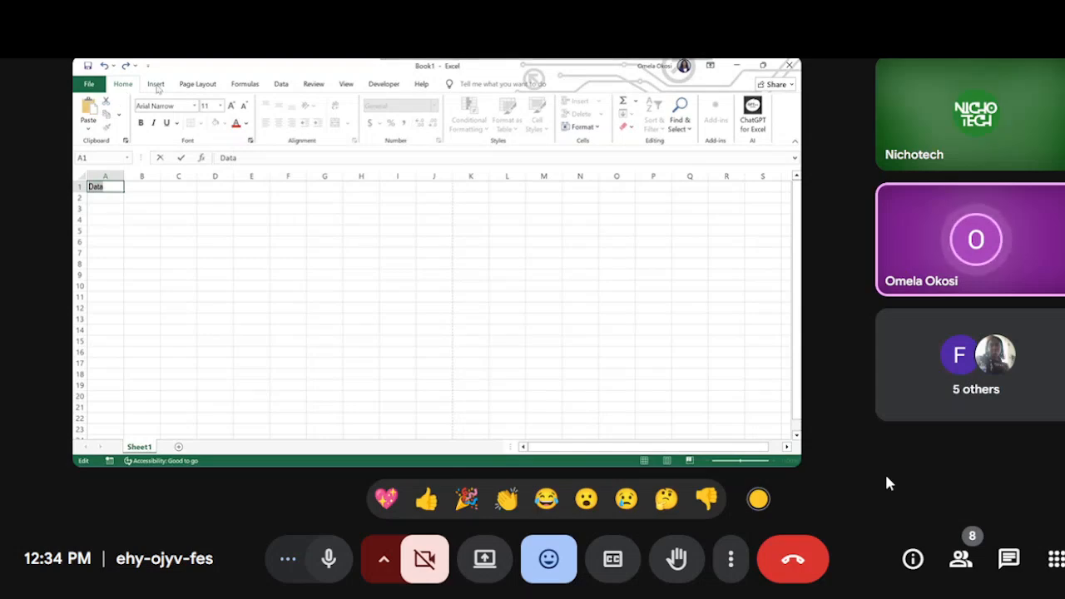
Step: Look through the list of people in the call, and close the list
click(961, 562)
scroll(928, 416, down, 5)
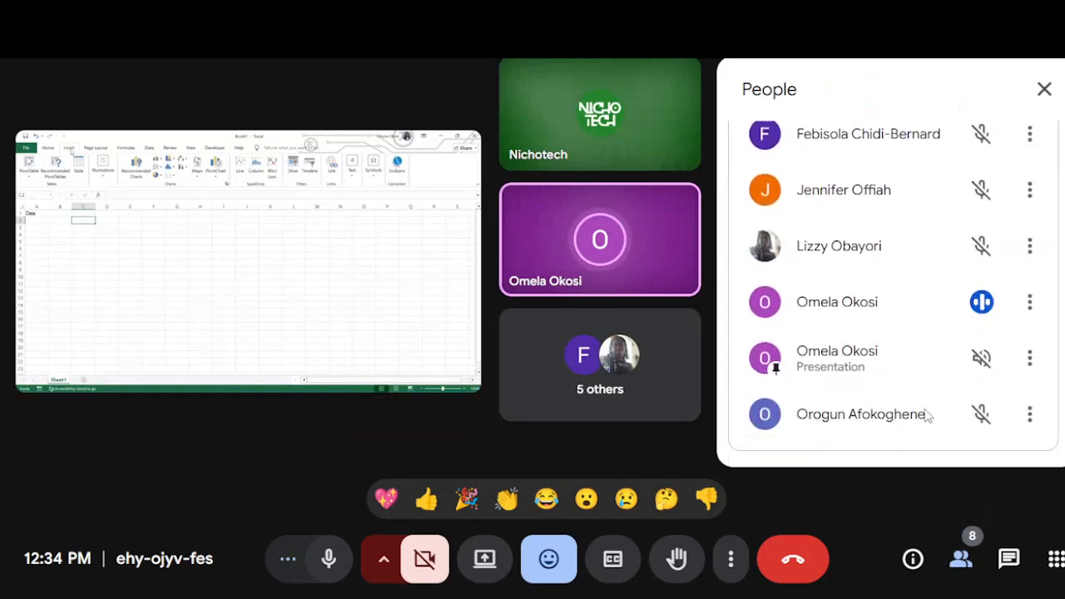
scroll(925, 412, up, 5)
click(1045, 90)
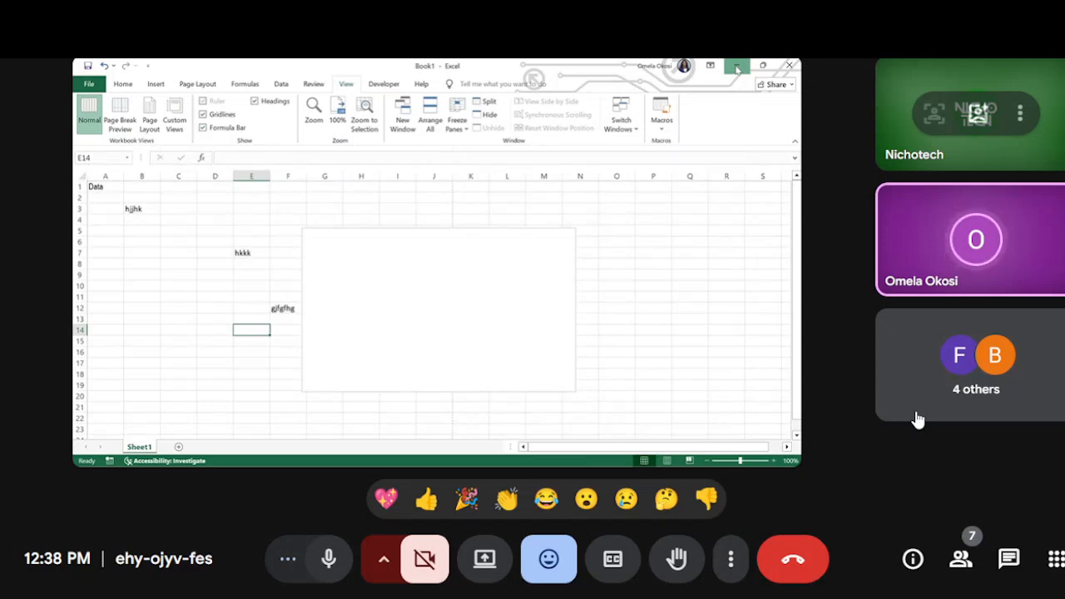
Step: React to the presentation with a thumbs-up
click(428, 509)
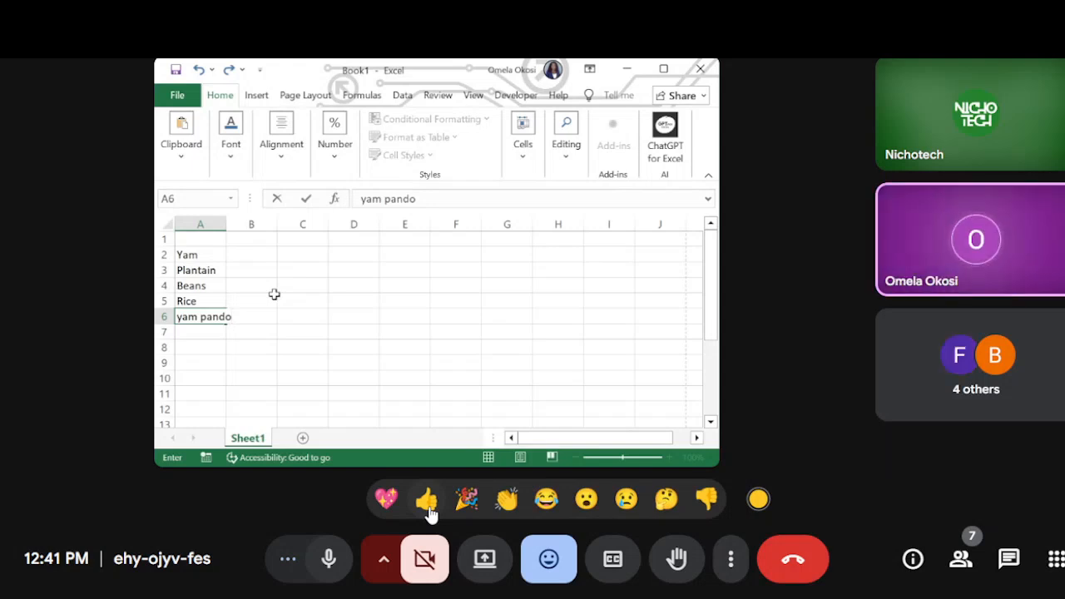
click(192, 220)
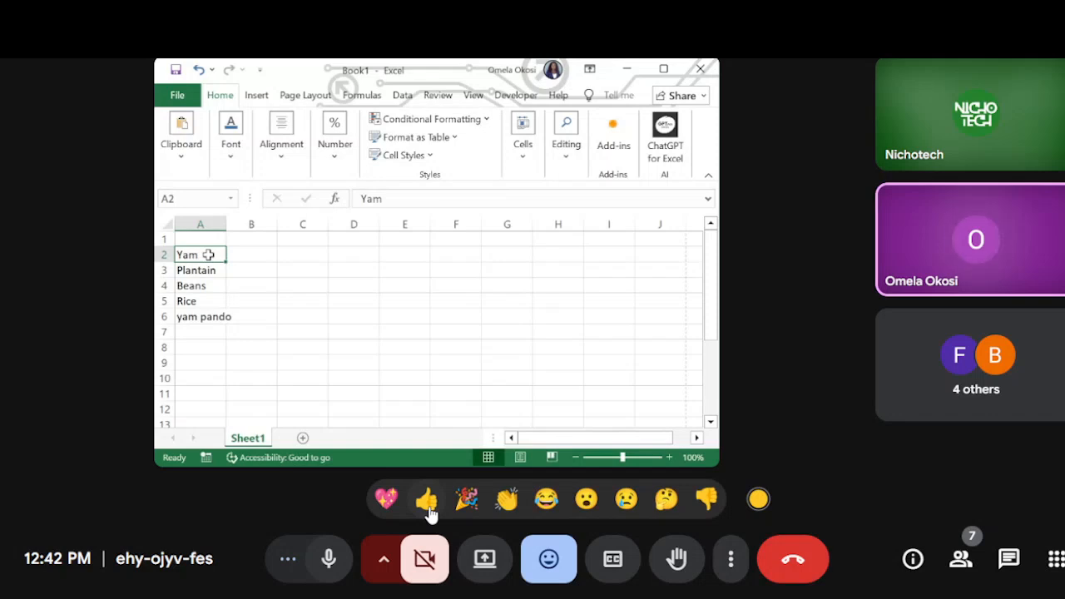
click(203, 317)
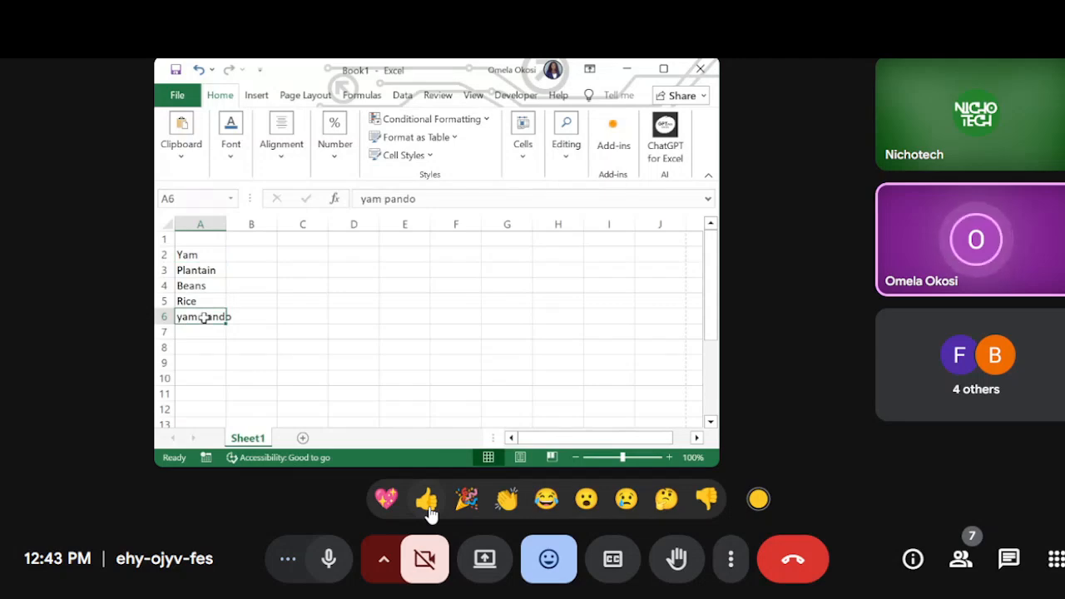
click(458, 329)
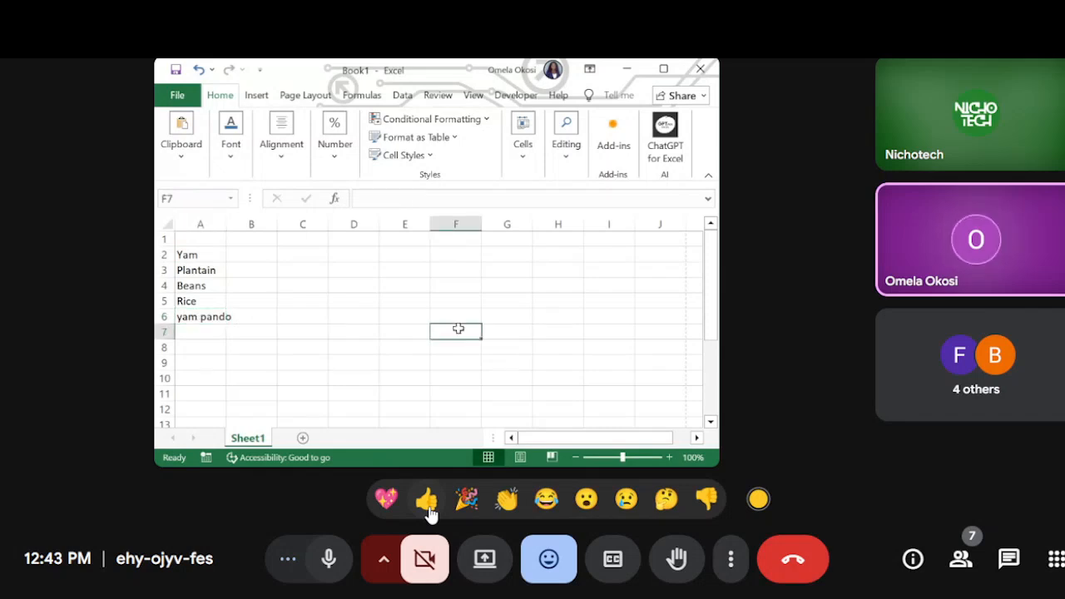
click(411, 332)
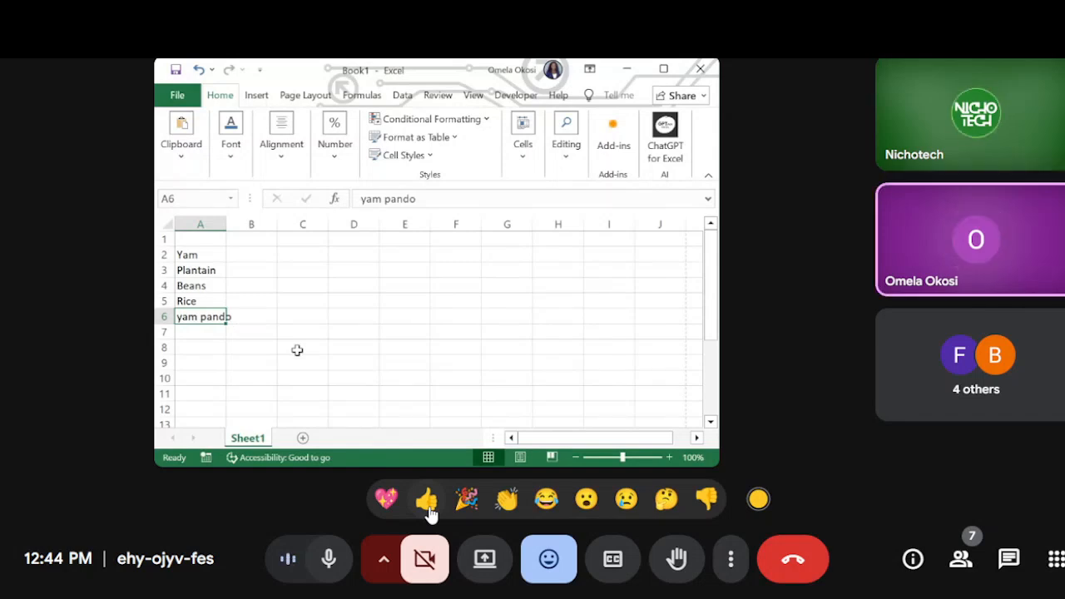
Step: Send thumbs-up reactions to the presenter
click(426, 502)
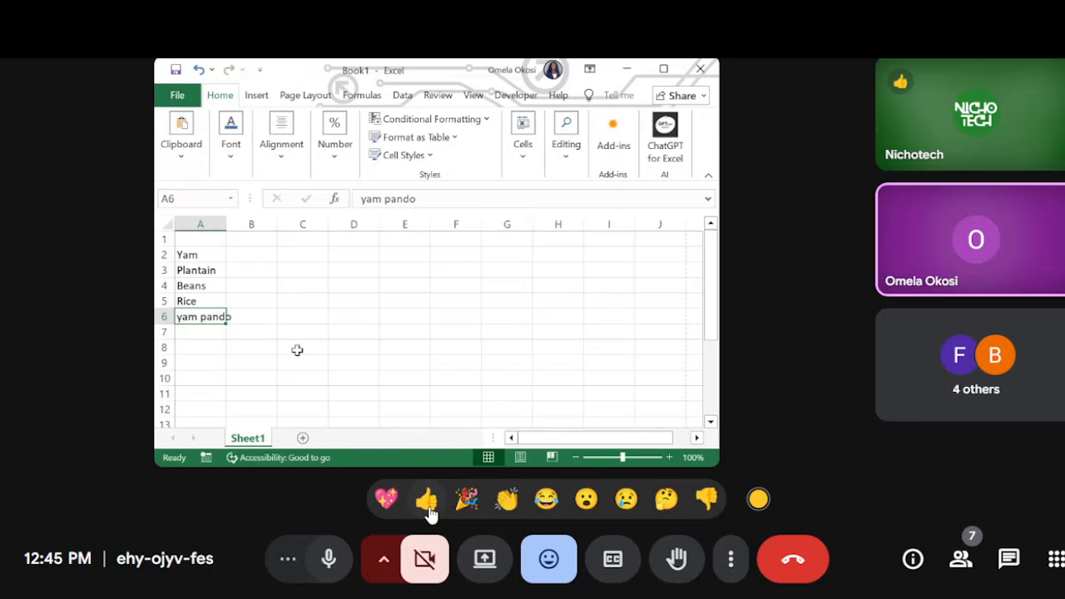
click(428, 509)
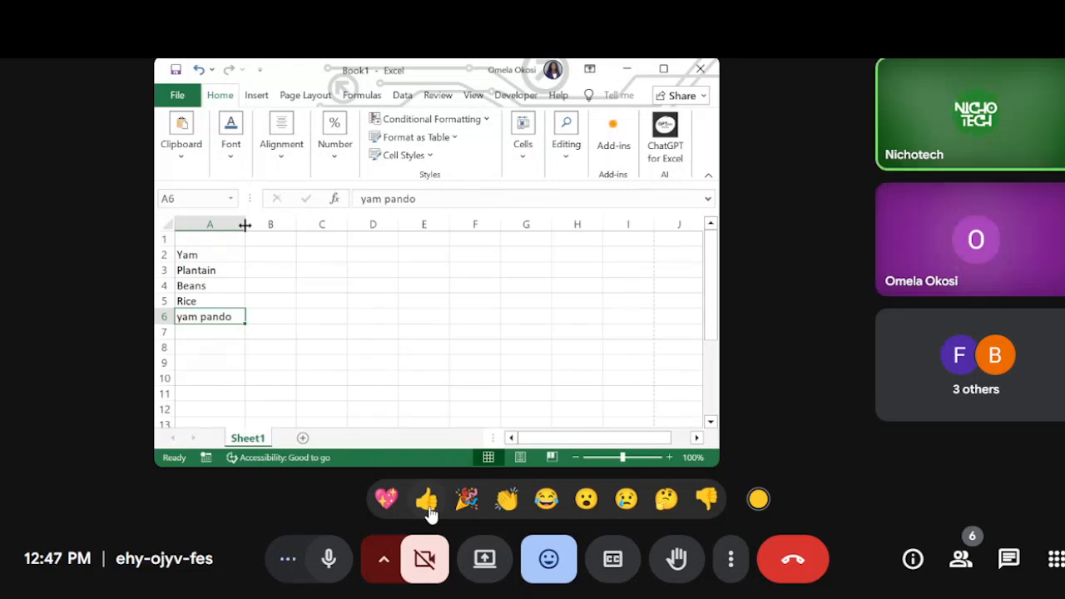
Step: Select the yam pando cell A6 in the worksheet and maximize the workbook window
click(249, 321)
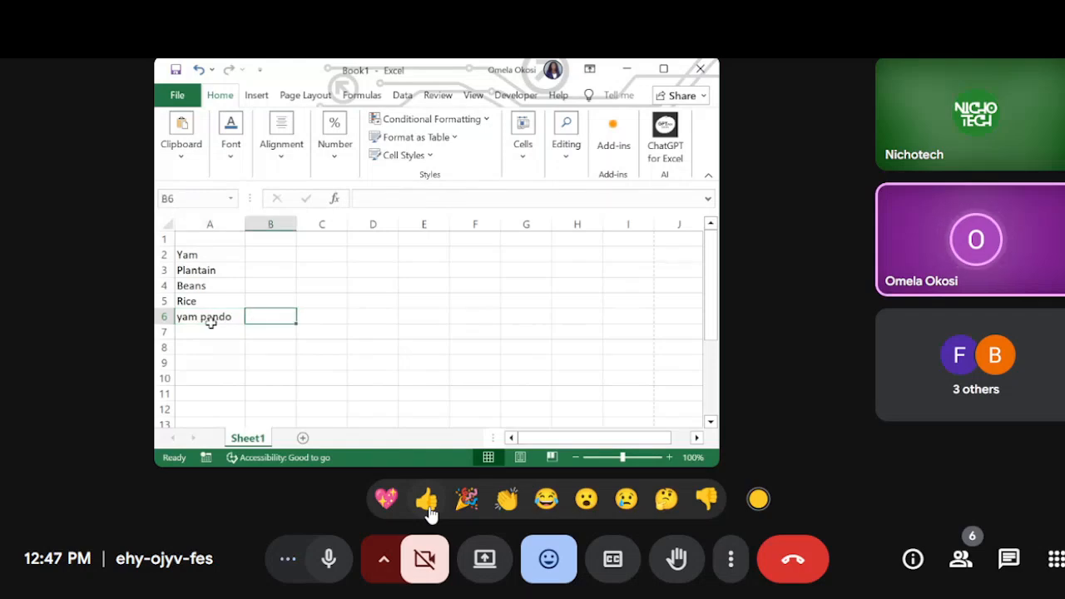
click(214, 321)
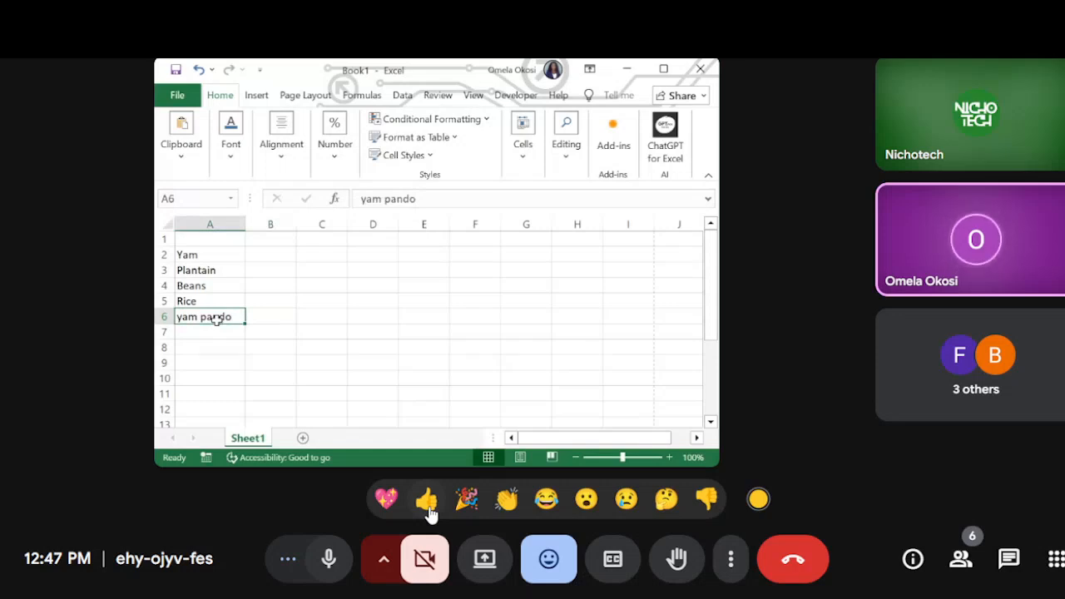
click(663, 68)
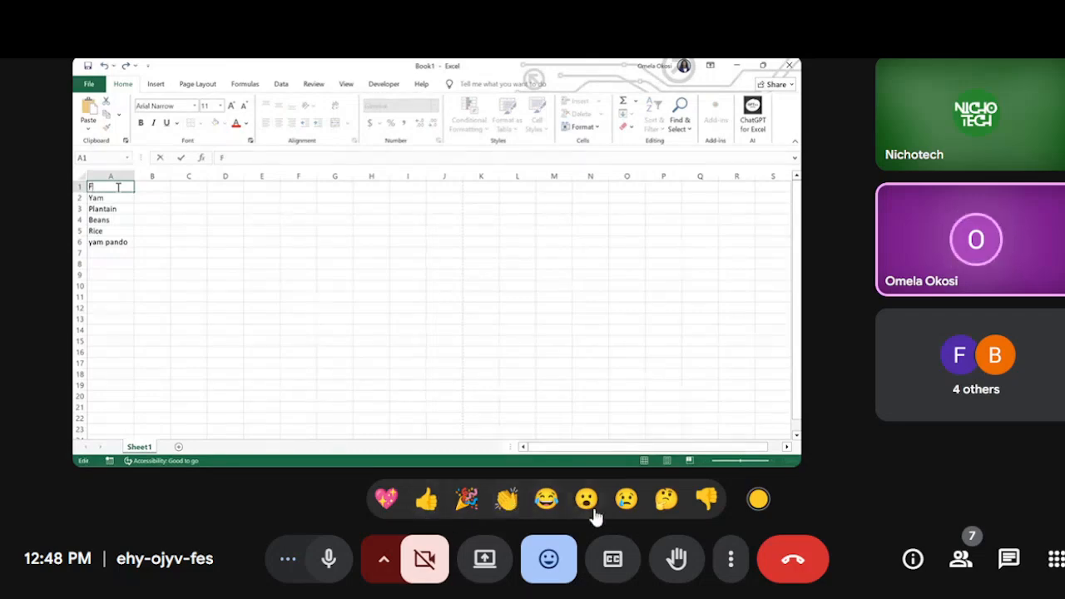
click(678, 568)
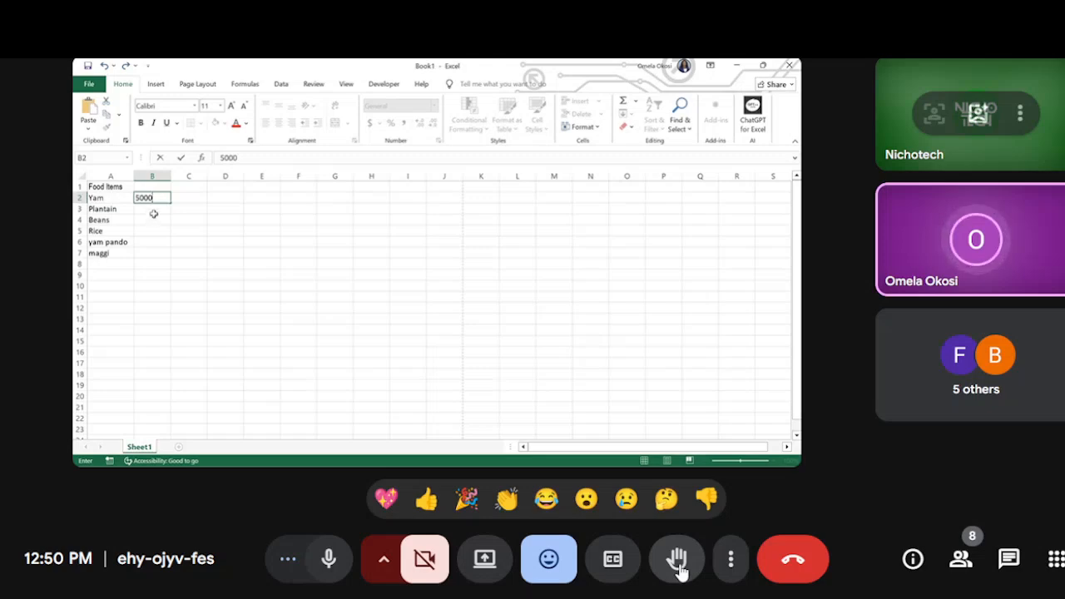
Step: Enter 4000 in cell B3 as the price of Plantain
click(154, 211)
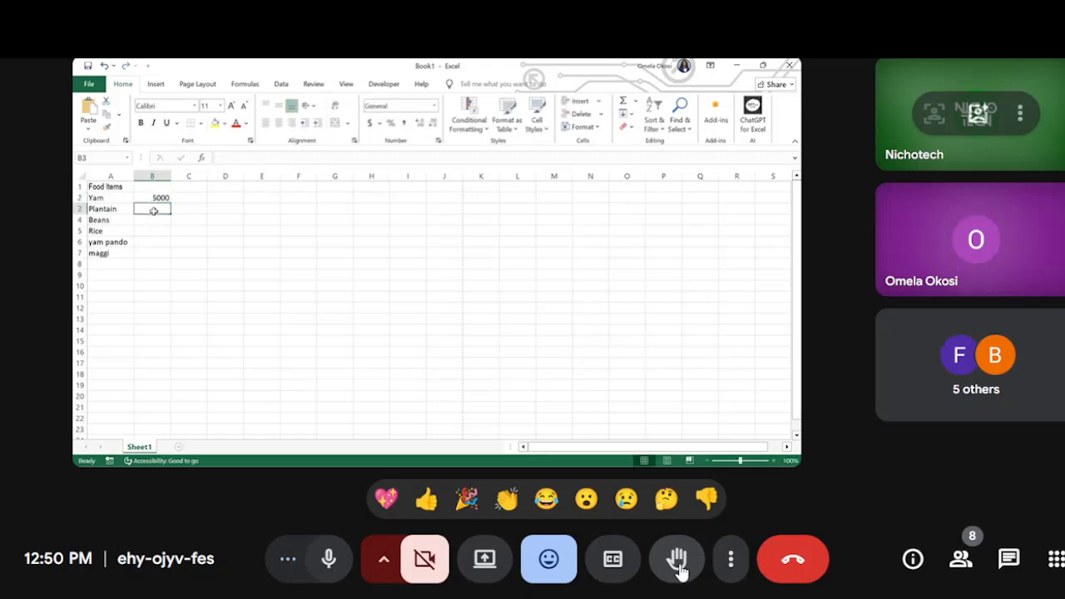
double_click(154, 211)
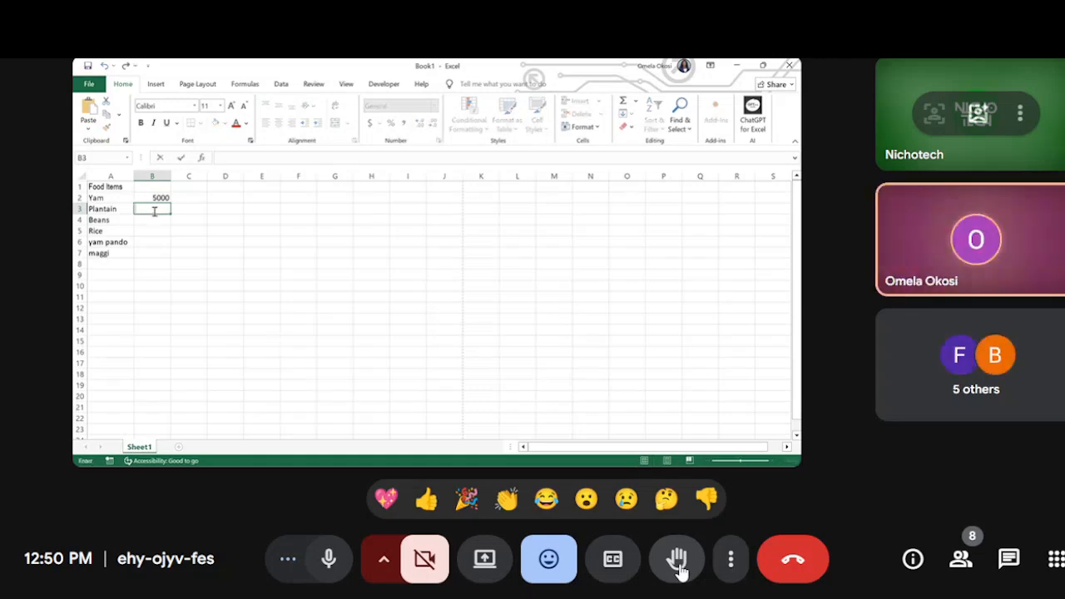
text(4000)
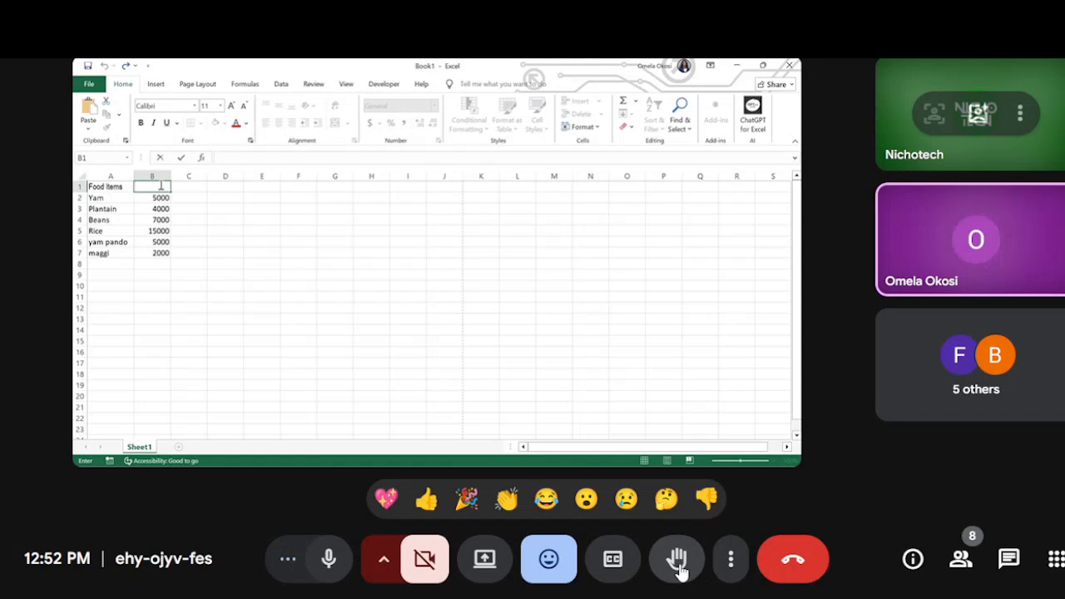
Step: Enter the heading Price in cell B1 above the food item amounts
text(P)
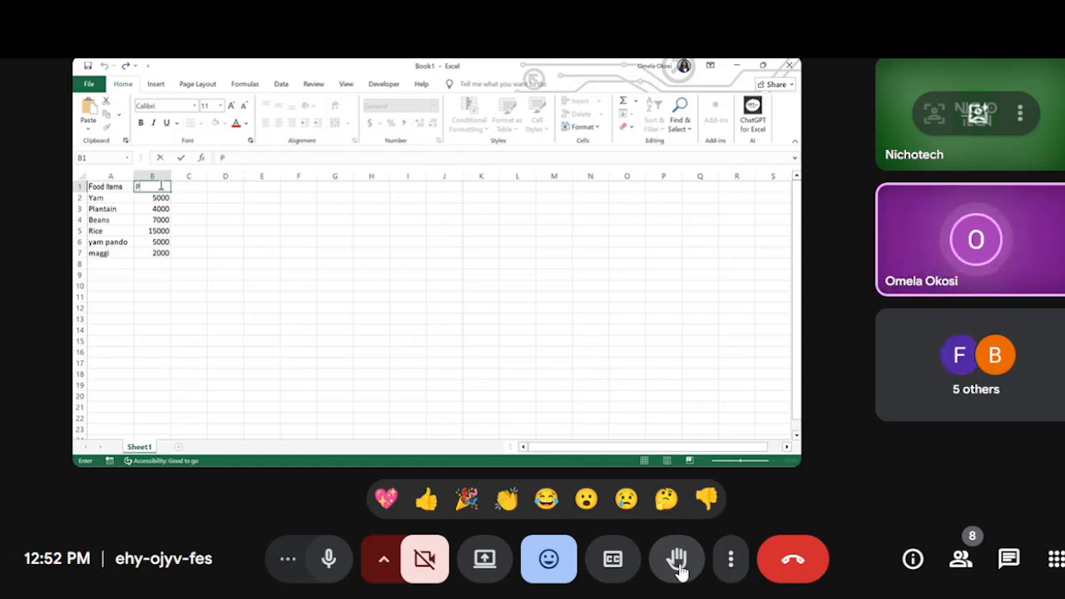
text(rice)
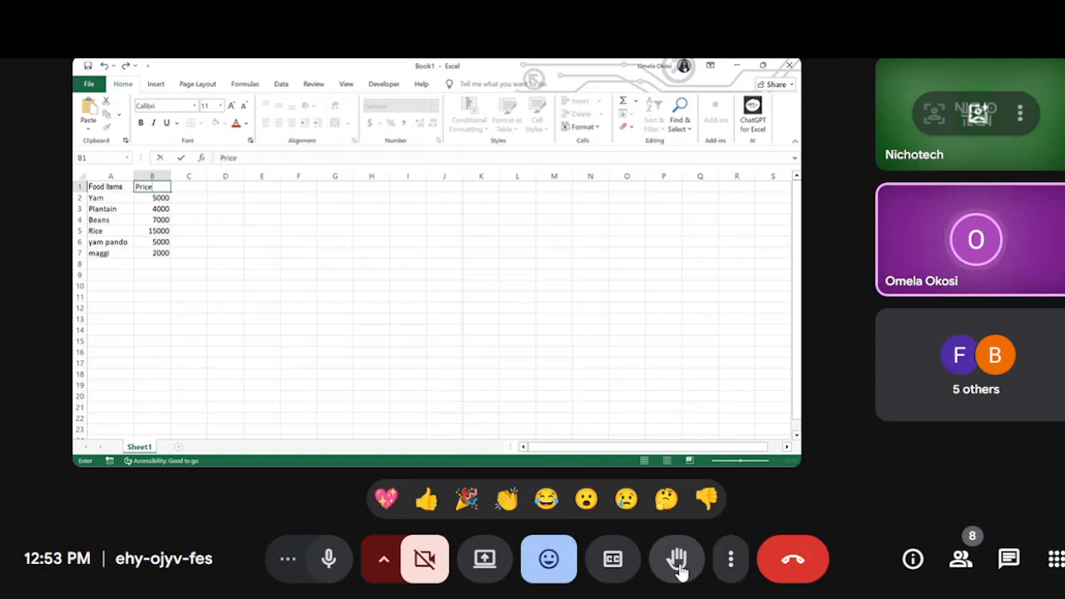
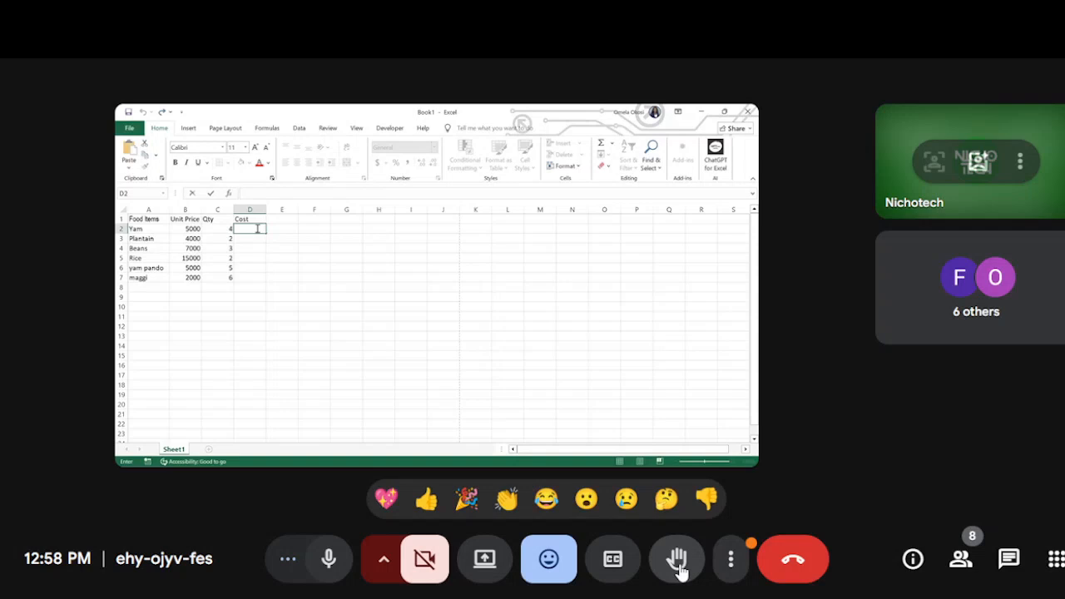
text(=)
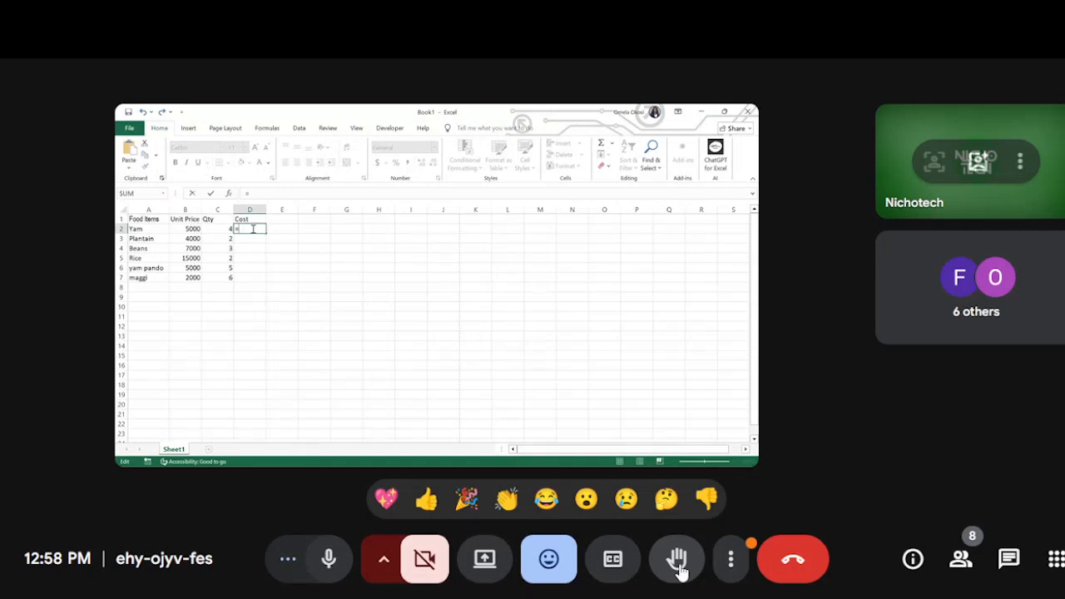
text(5000*)
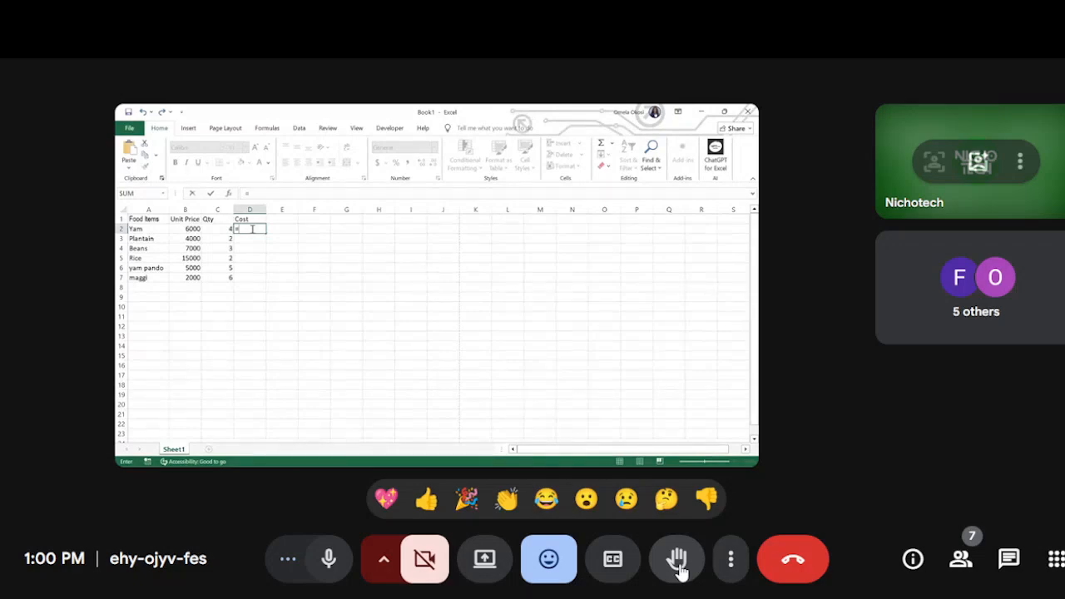
click(194, 229)
key(BackSpace)
key(BackSpace)
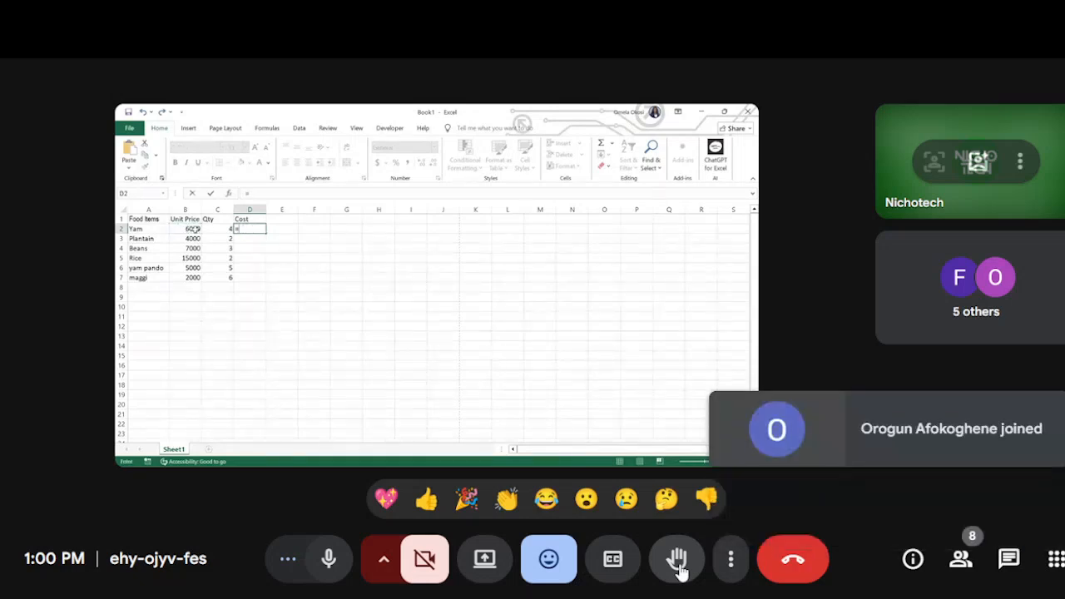
key(Escape)
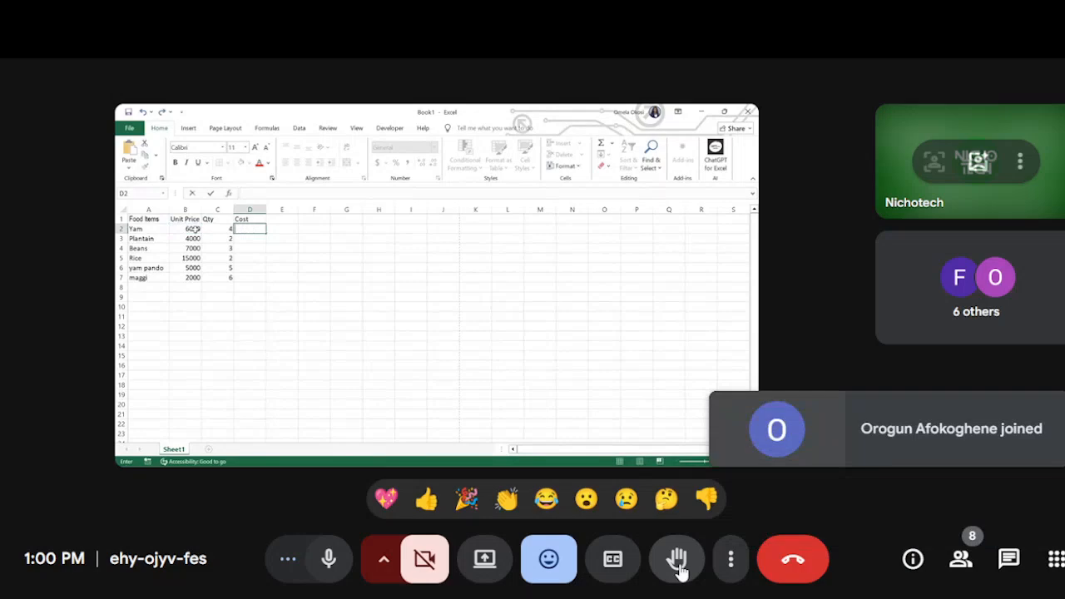
Step: Calculate Yam's cost in cell D2 with the formula =b2*c2 and start a formula in D3
click(195, 229)
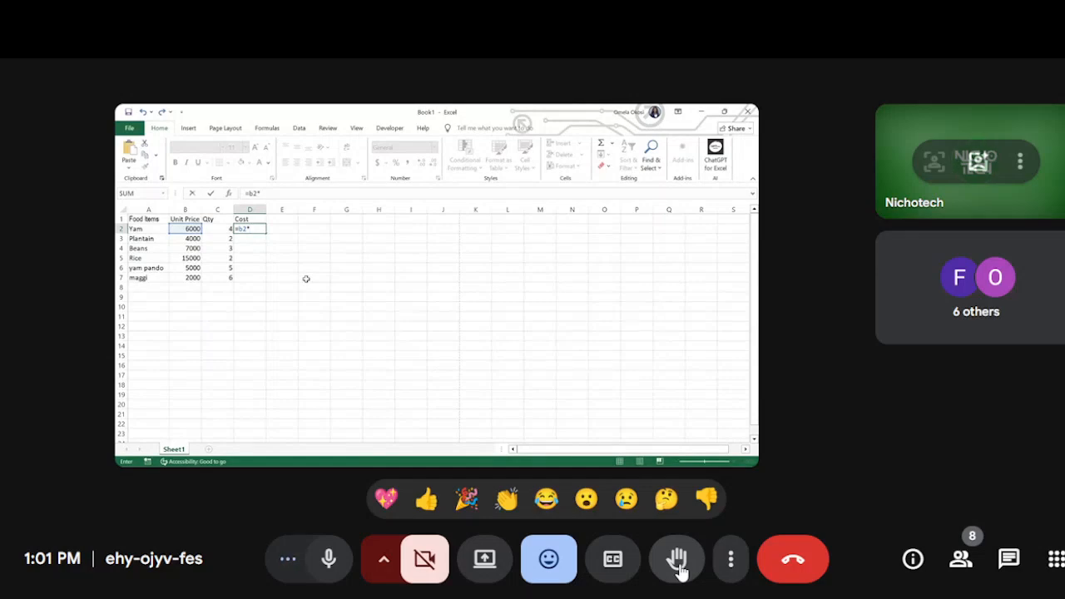
text(c2)
key(Return)
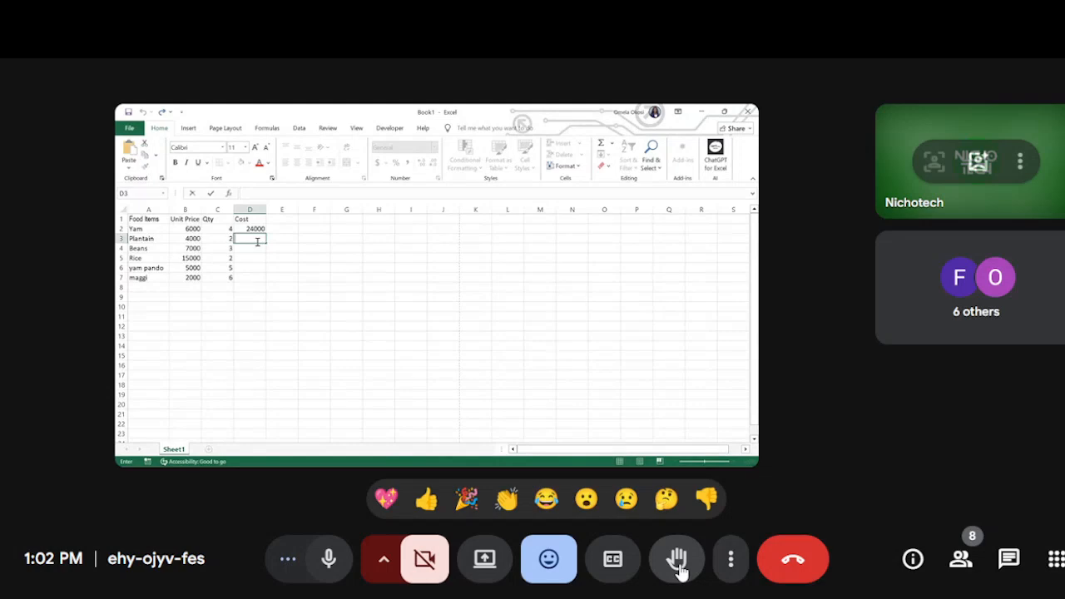
text(=)
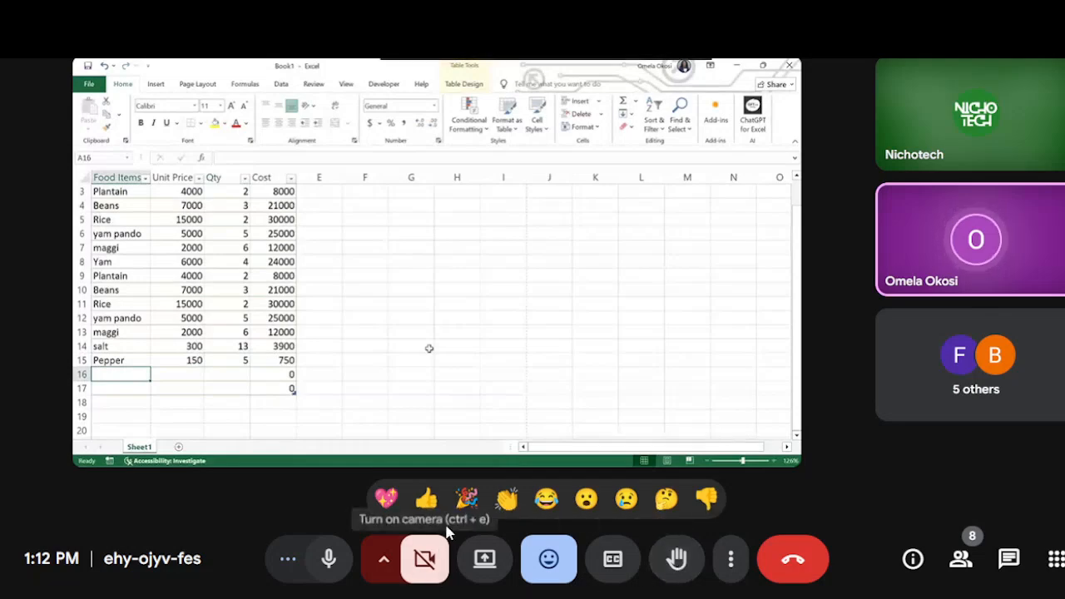
Step: Send clapping-hands and surprised-face reactions to the presenter
click(508, 499)
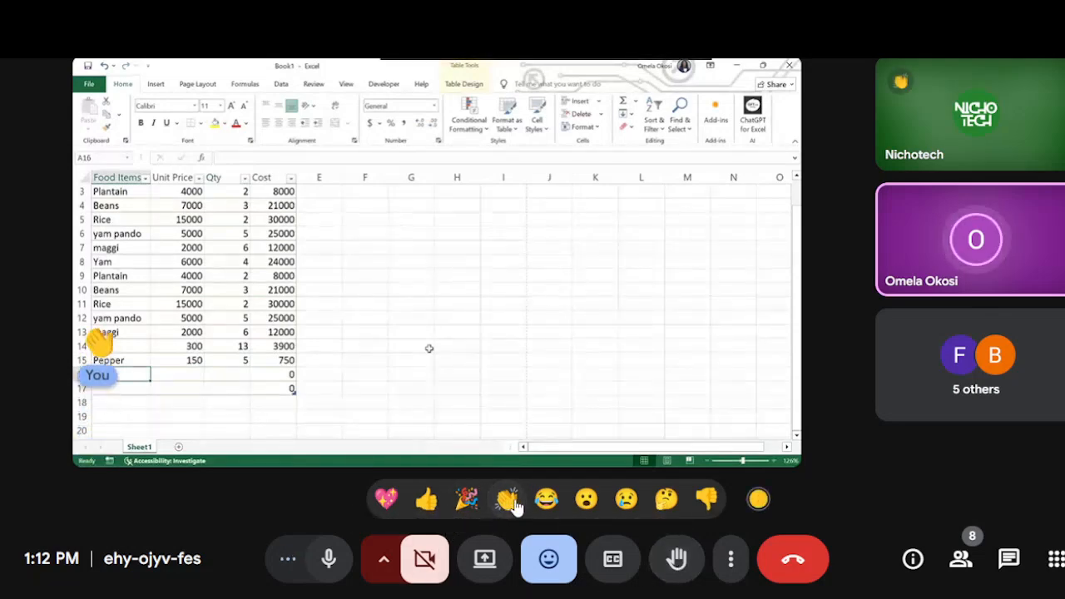
click(509, 500)
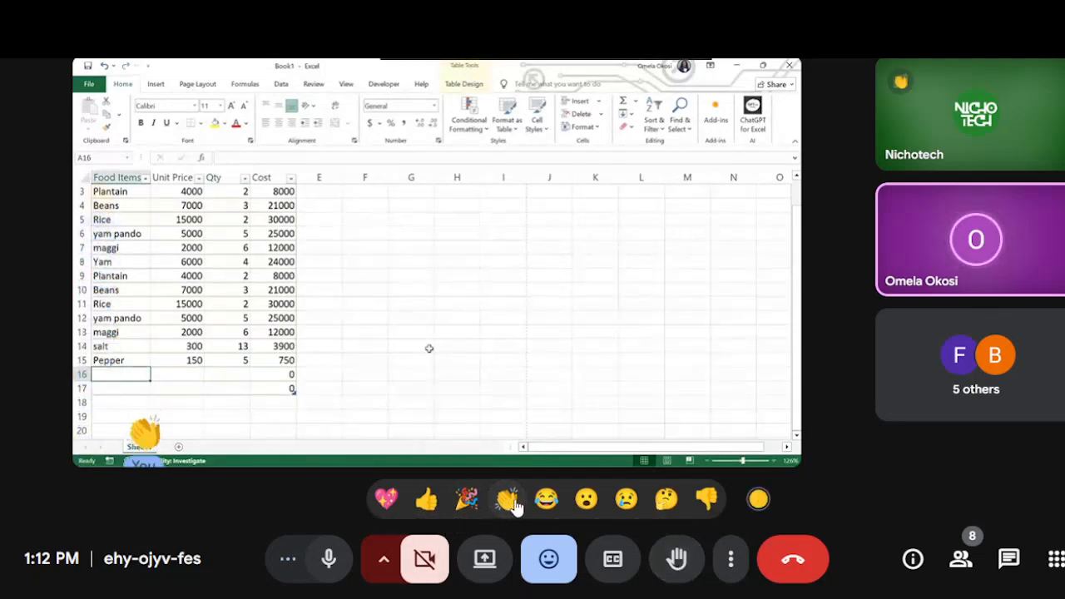
click(587, 499)
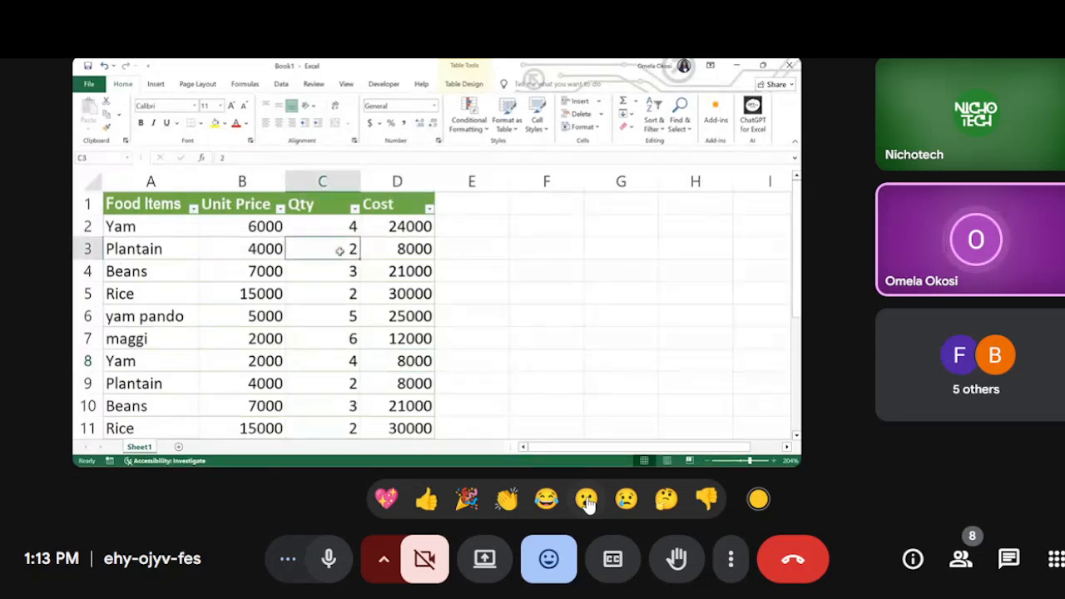
Step: Set the quantity of Plantain in cell C3 to 7 and select its cost in D3
text(7)
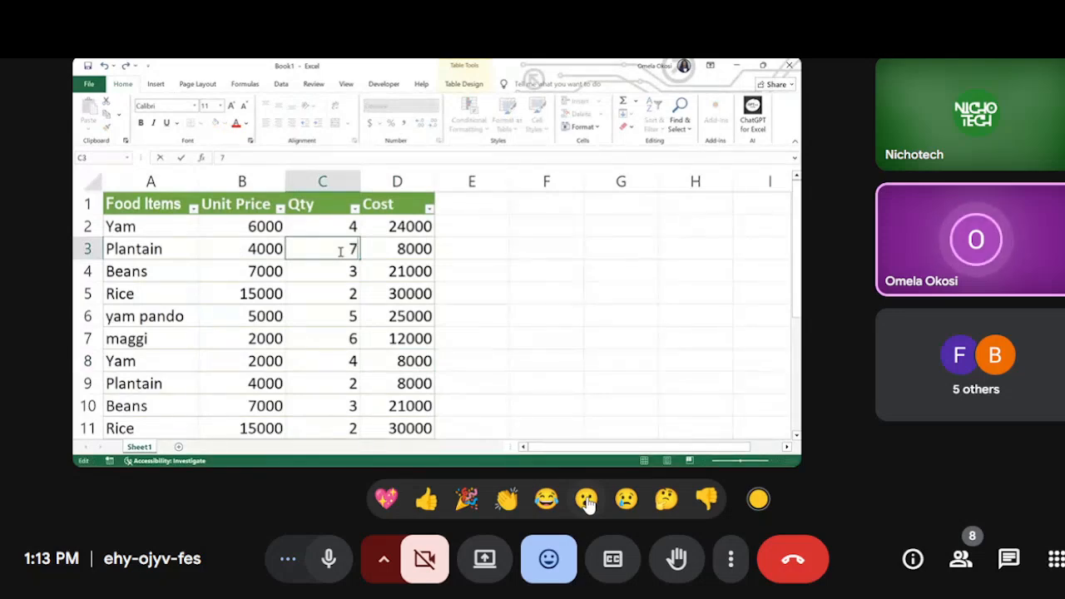
key(ctrl+Return)
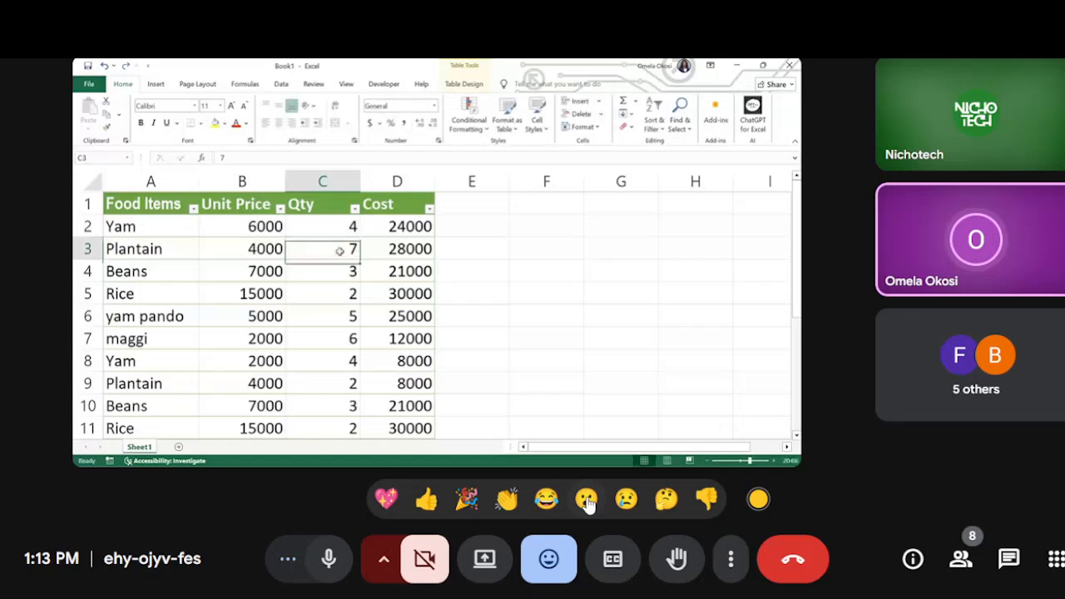
click(416, 252)
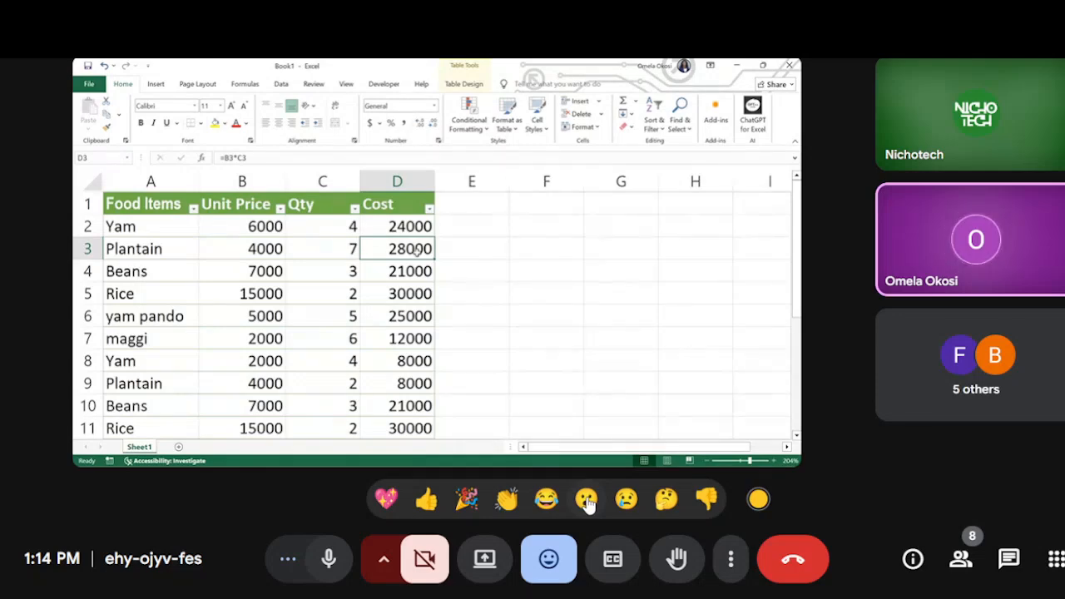
Step: Select the entire Cost column to review its values down to the table's last row, and deselect it
click(399, 180)
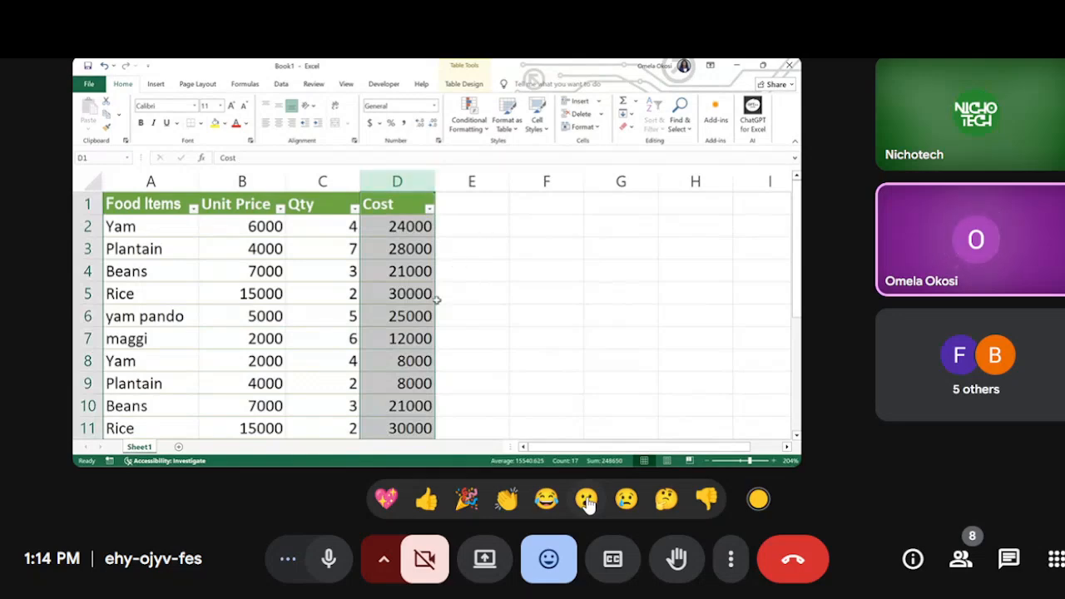
scroll(436, 299, down, 3)
scroll(436, 299, down, 1)
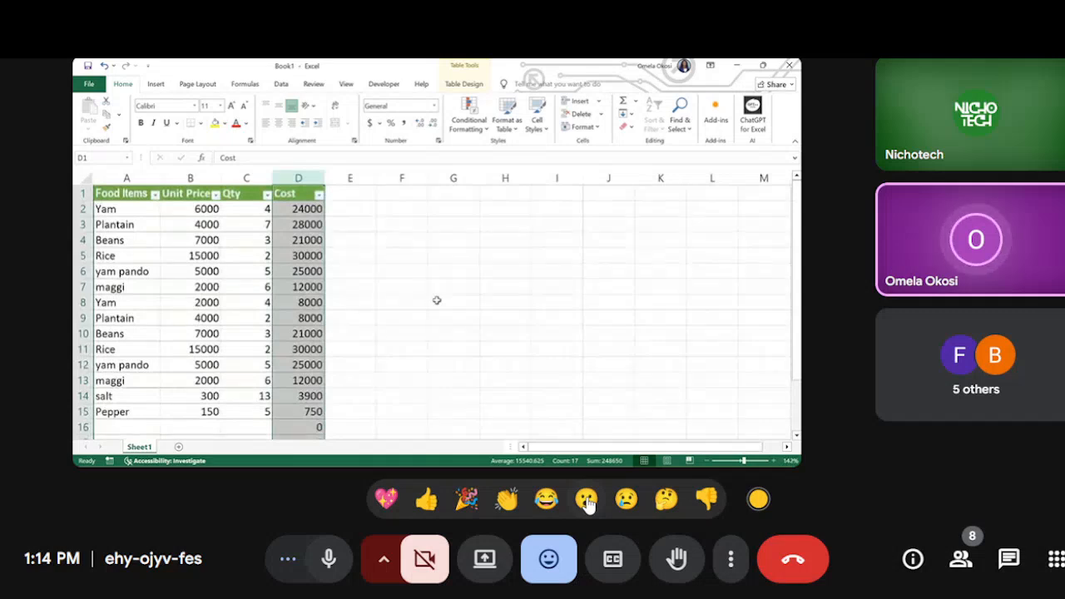
scroll(436, 299, down, 4)
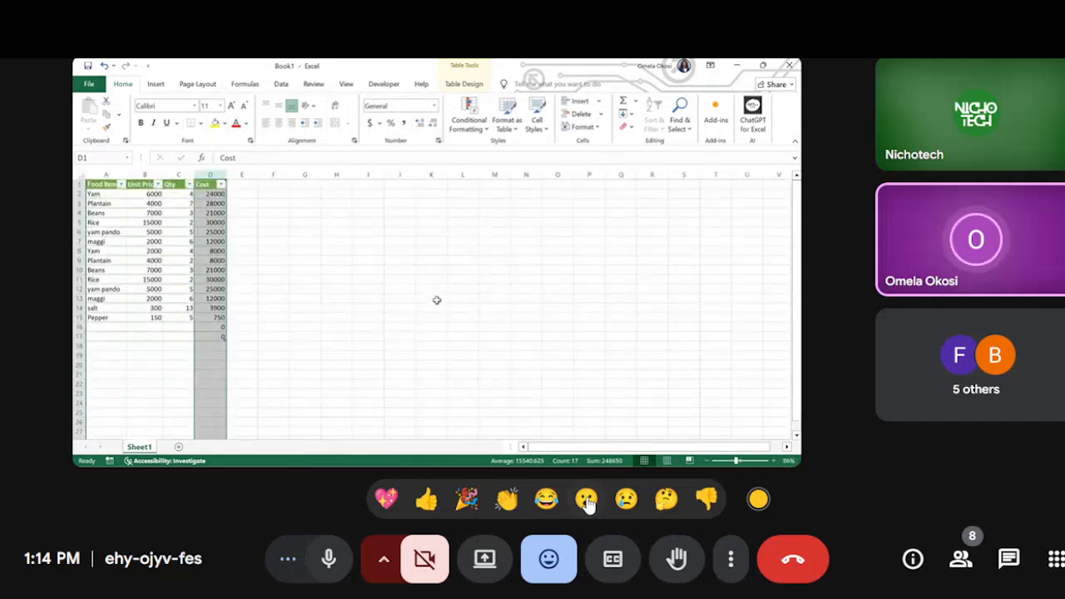
click(436, 299)
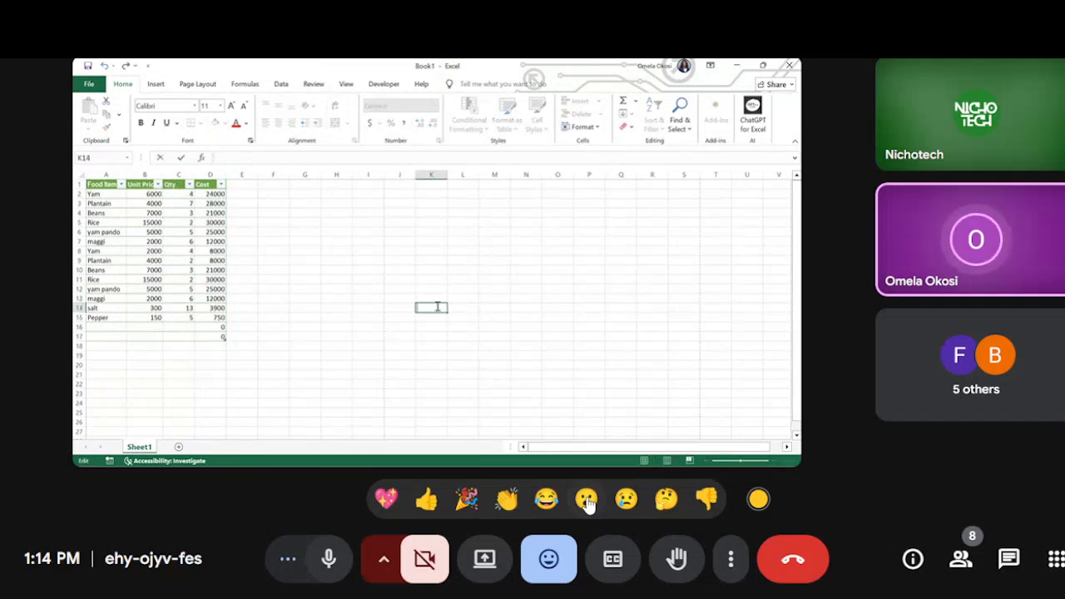
click(348, 266)
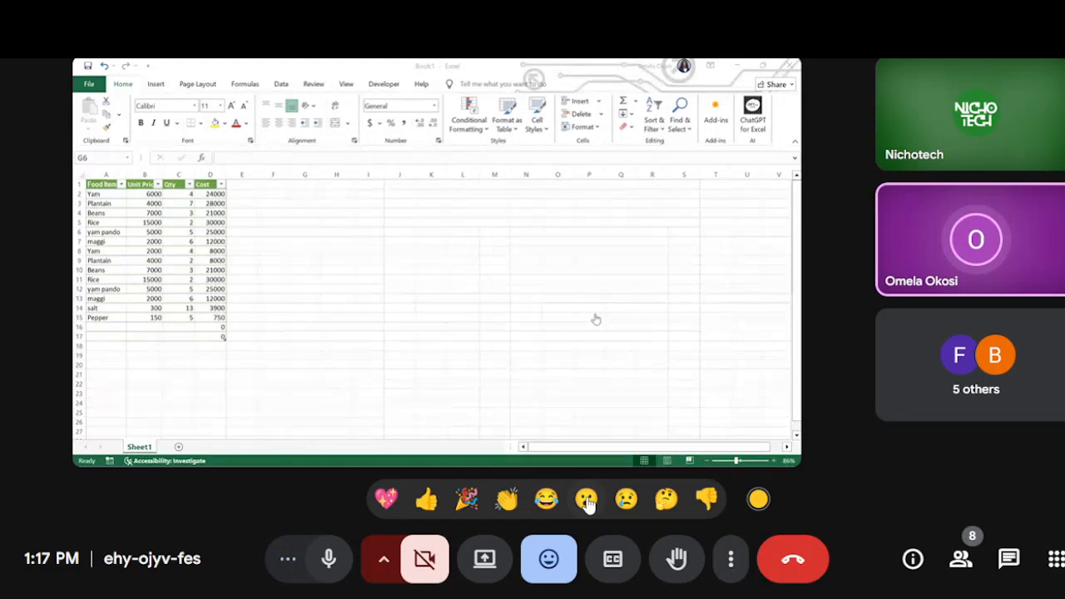
Step: Send several clapping-hands reactions to the presenter
click(507, 500)
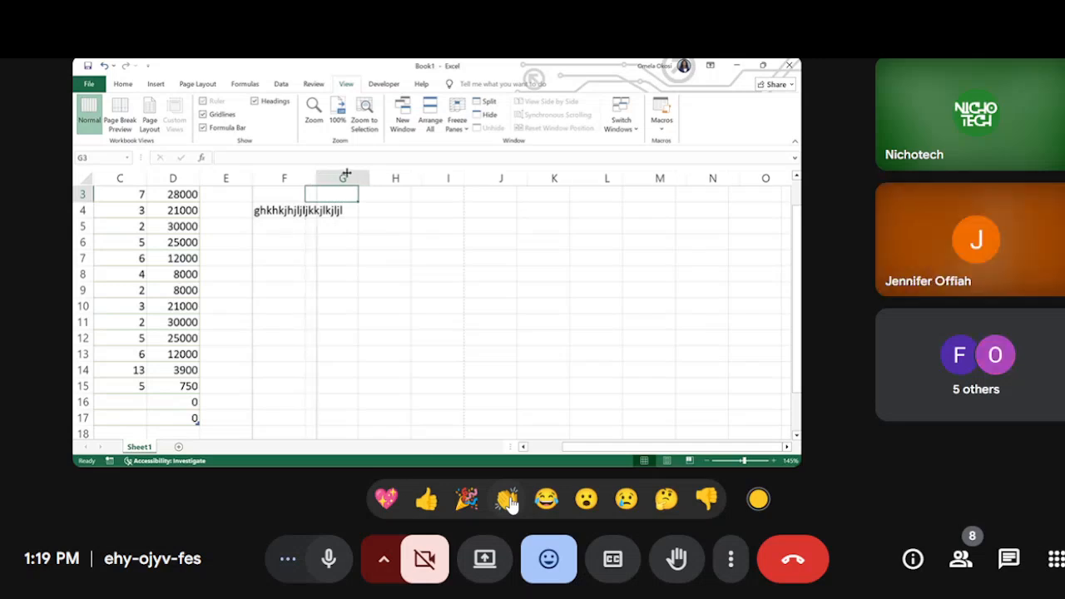
click(508, 502)
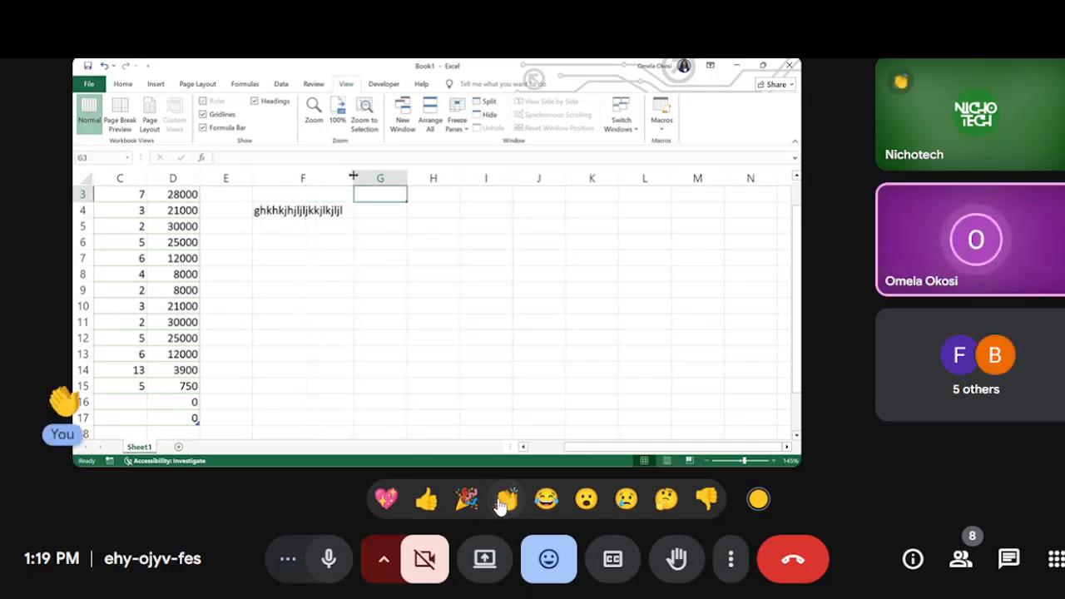
click(504, 502)
click(504, 502)
click(504, 502)
click(503, 502)
click(504, 502)
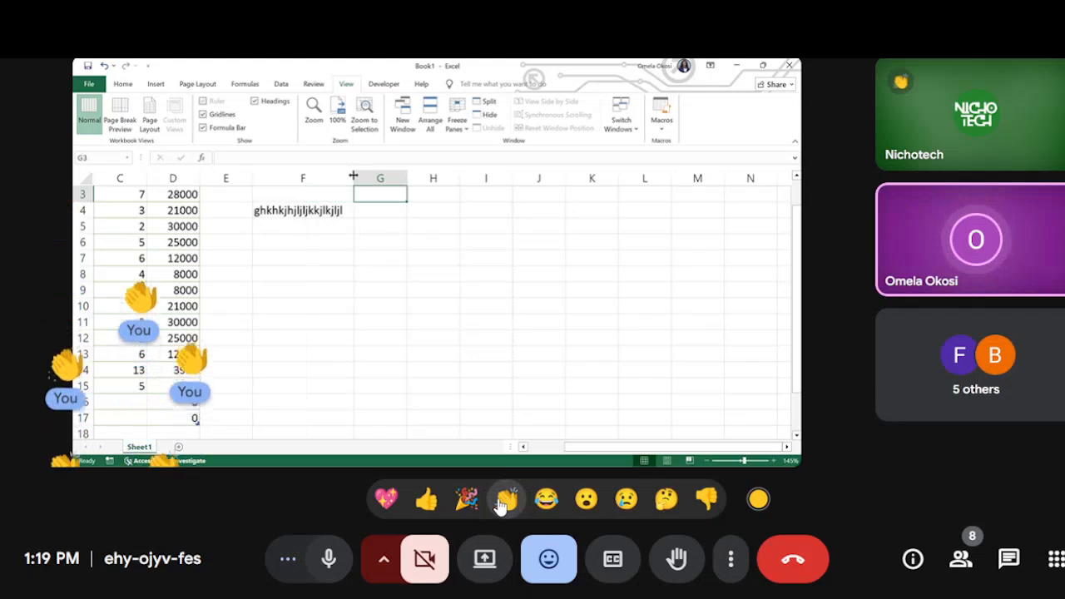
Step: Send a series of heart reactions to the presenter
click(387, 501)
click(387, 502)
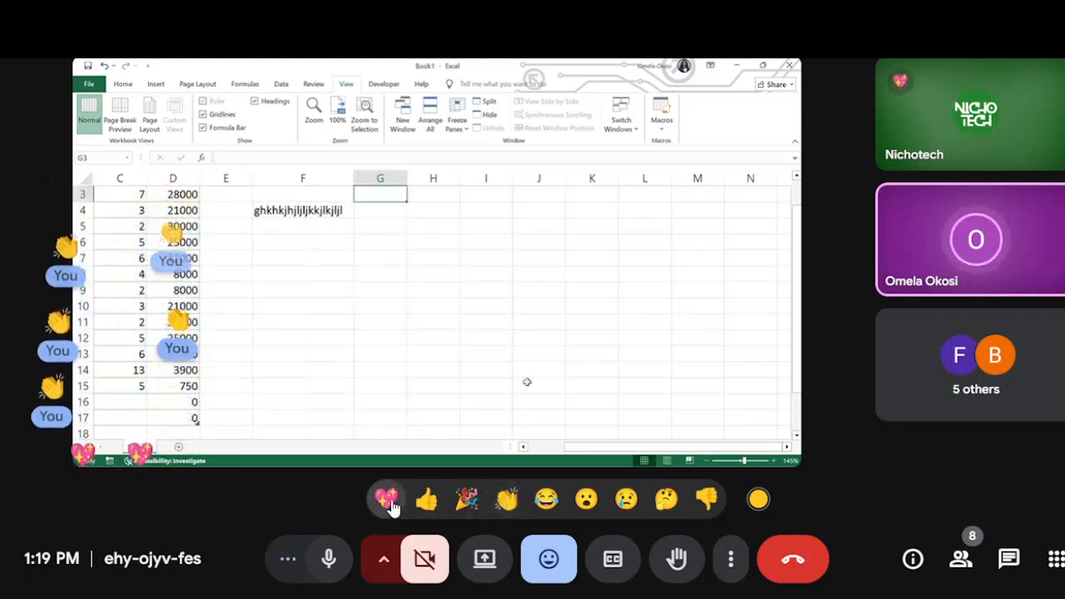
click(387, 502)
click(387, 502)
click(387, 502)
click(386, 502)
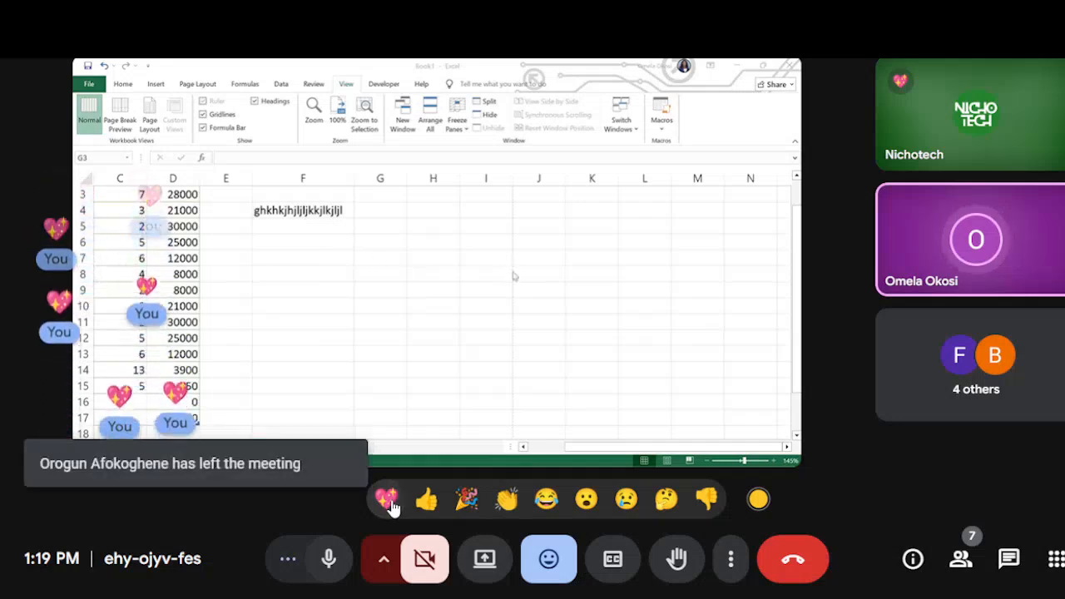
click(387, 502)
click(387, 501)
click(387, 501)
click(387, 502)
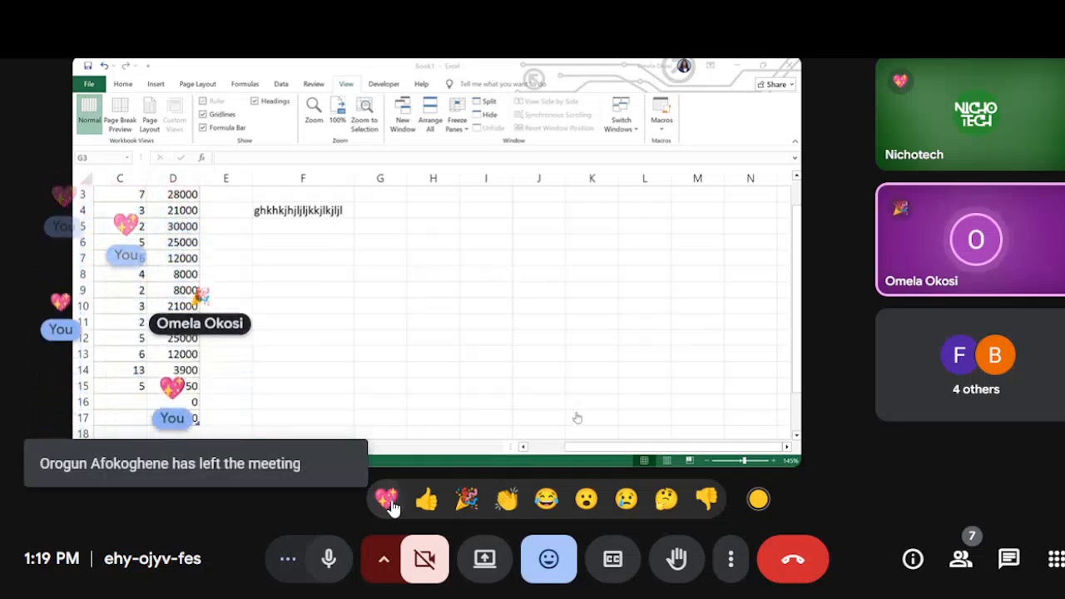
Step: Total the Cost values in cell D18 with a SUM formula over D2:D15 and select the total cell
mouse_move(487, 325)
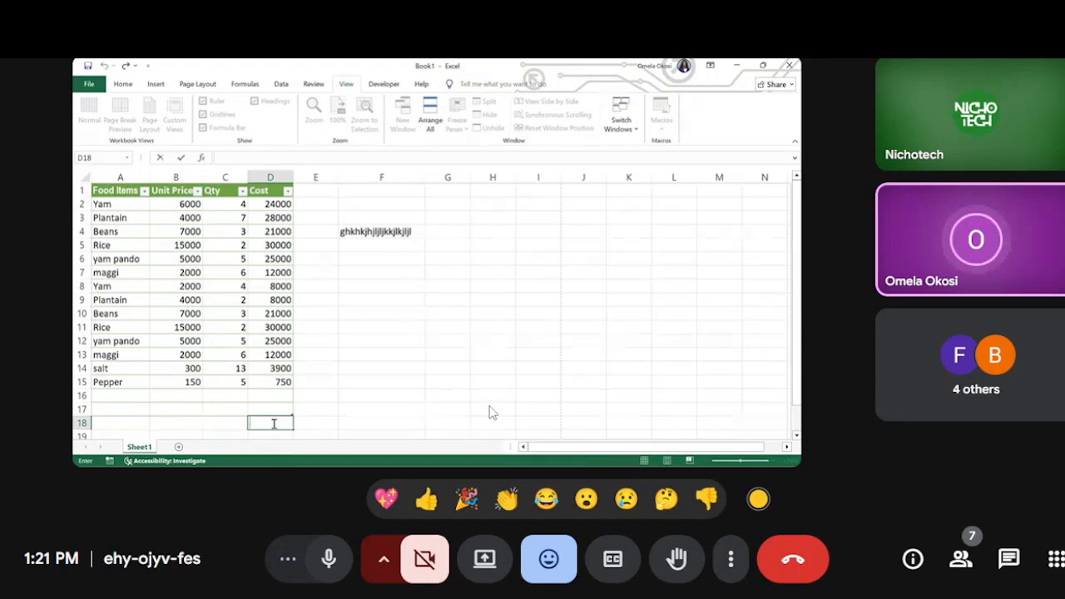
text(=)
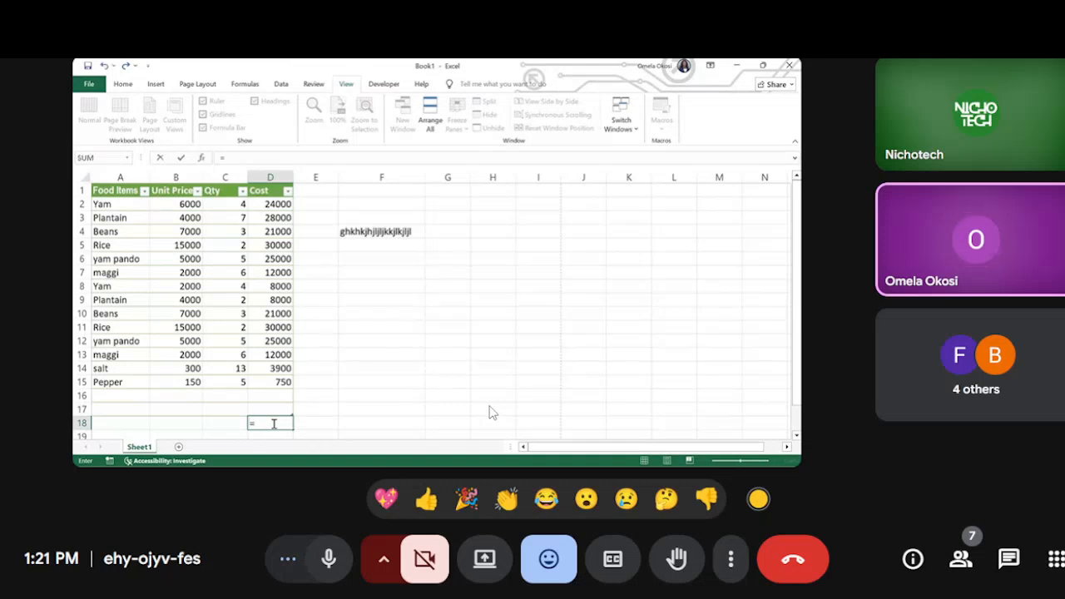
text(sum)
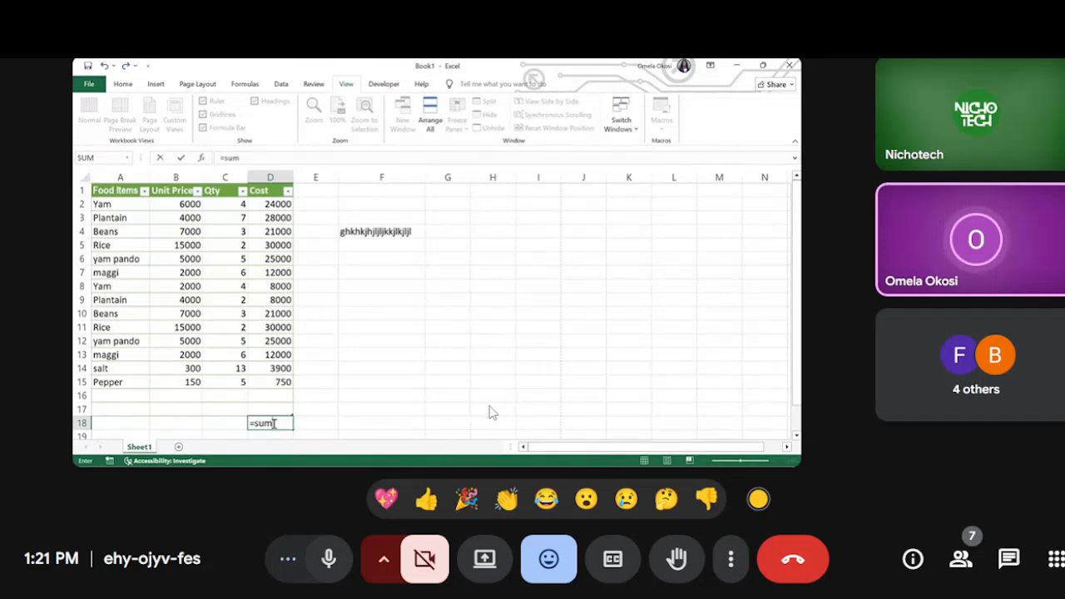
key(Tab)
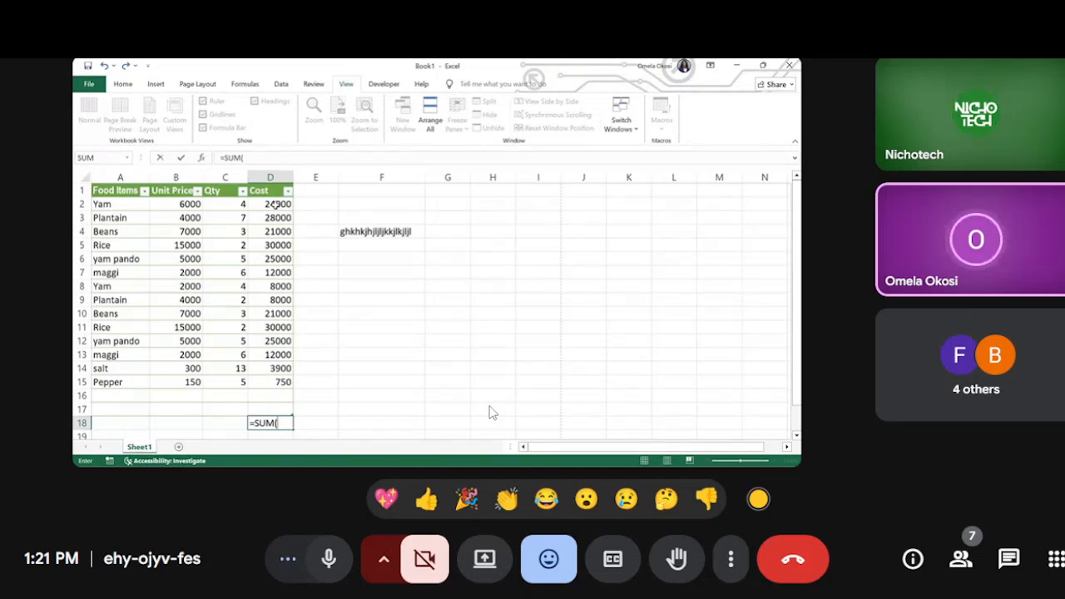
drag(274, 204, 283, 382)
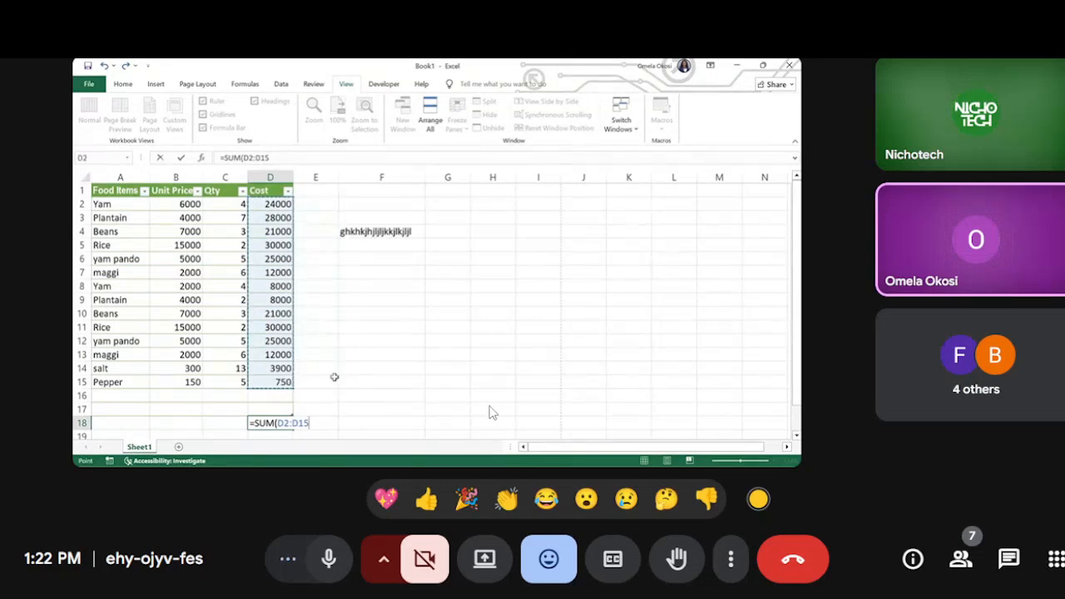
key(Return)
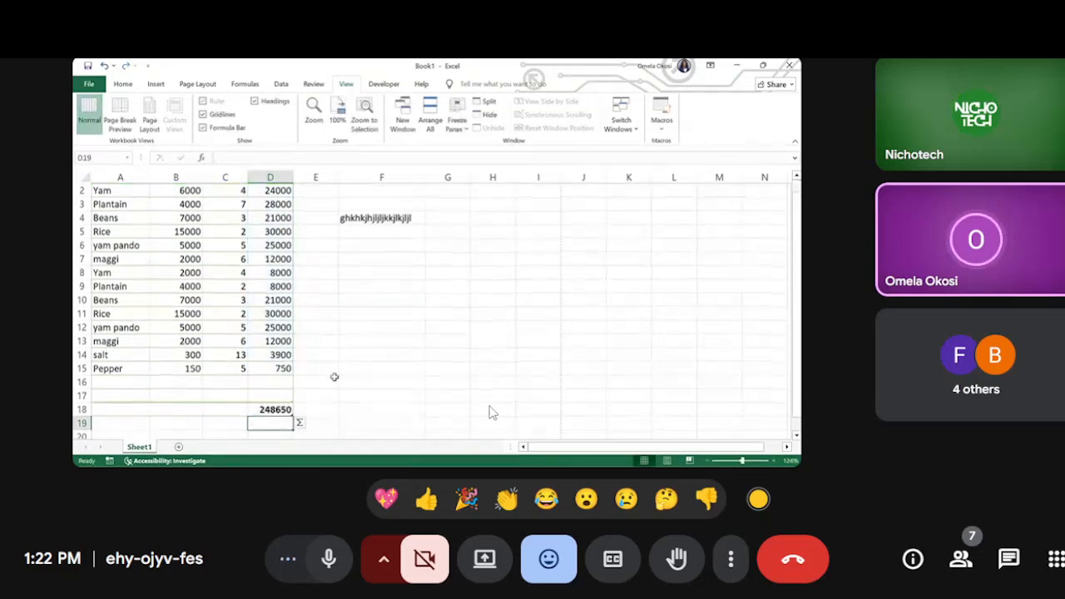
click(272, 409)
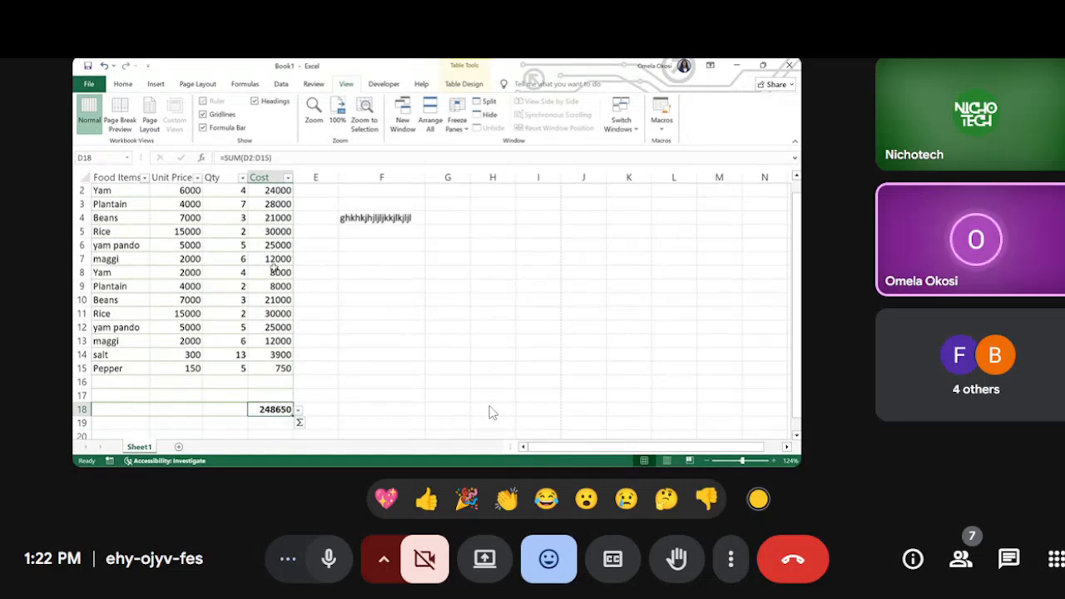
Step: Enter the formula =sum(d2:d15) in cell E18 to total the Cost values beside the existing total
double_click(329, 409)
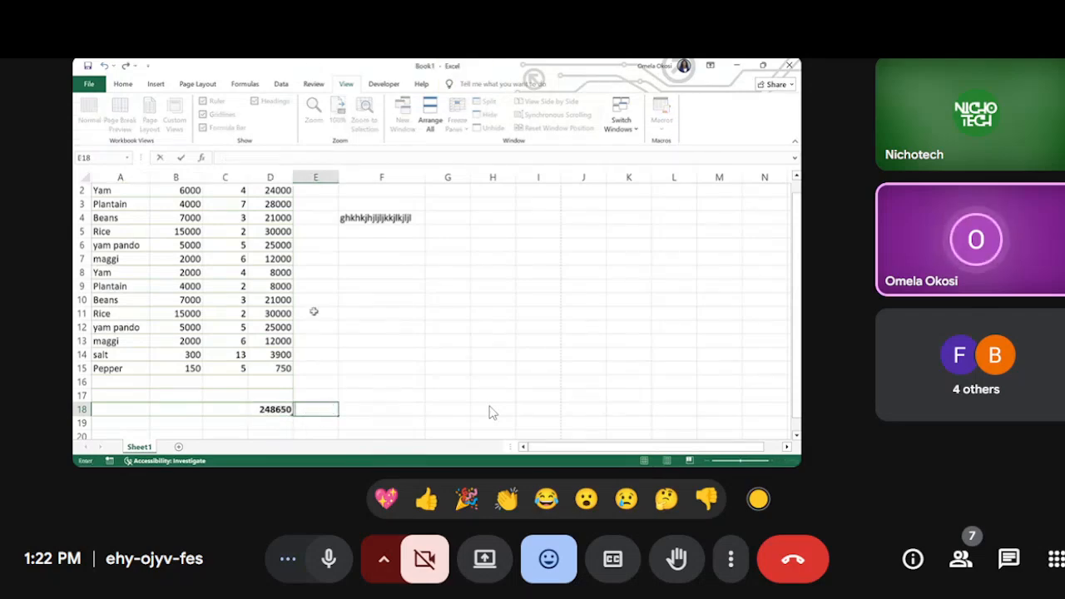
scroll(314, 311, up, 1)
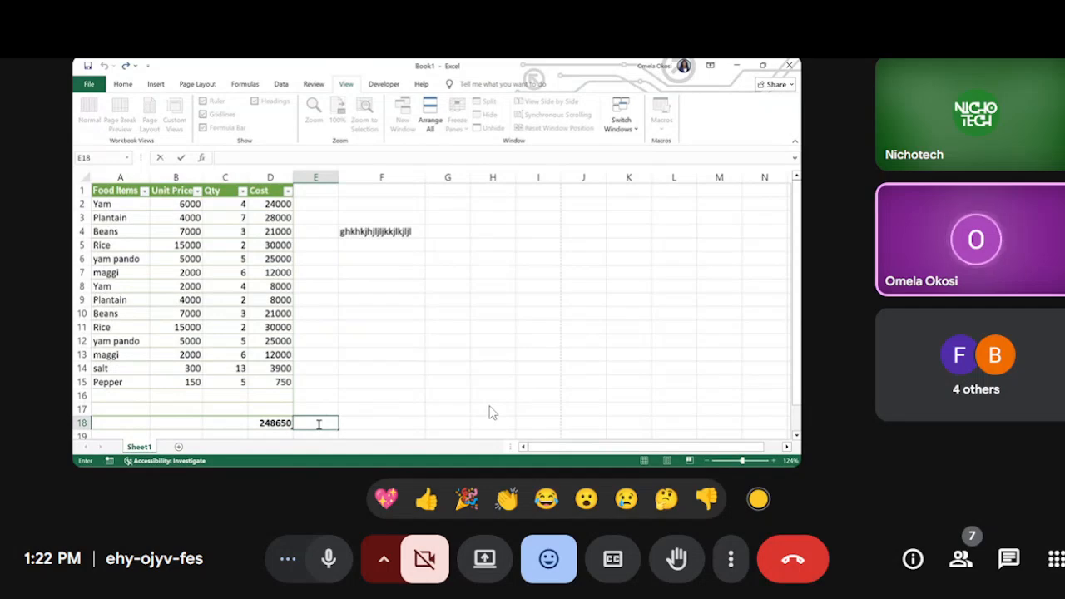
text(=)
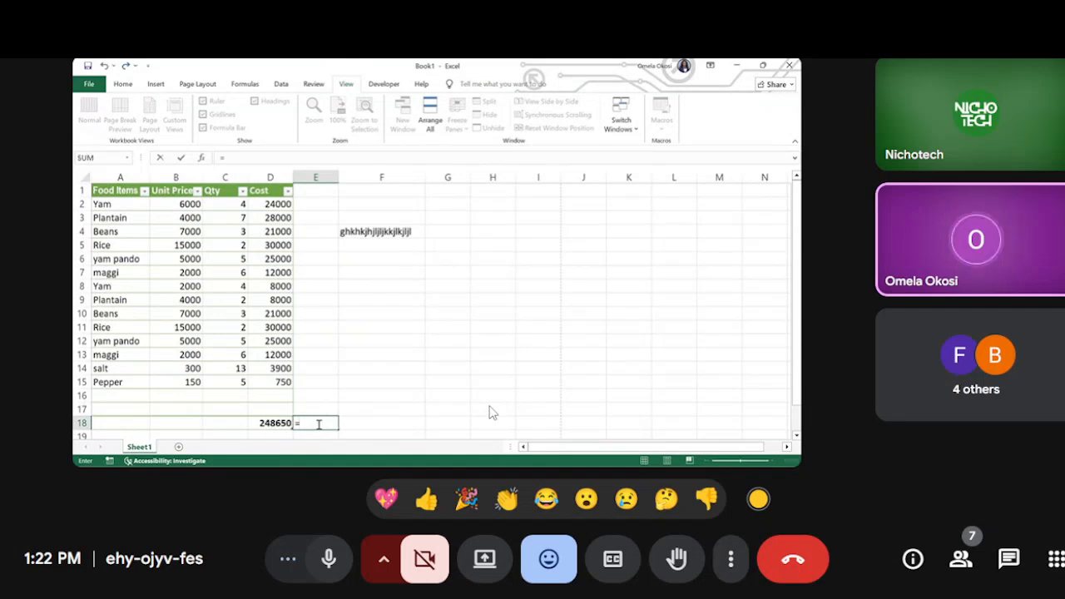
text(sum)
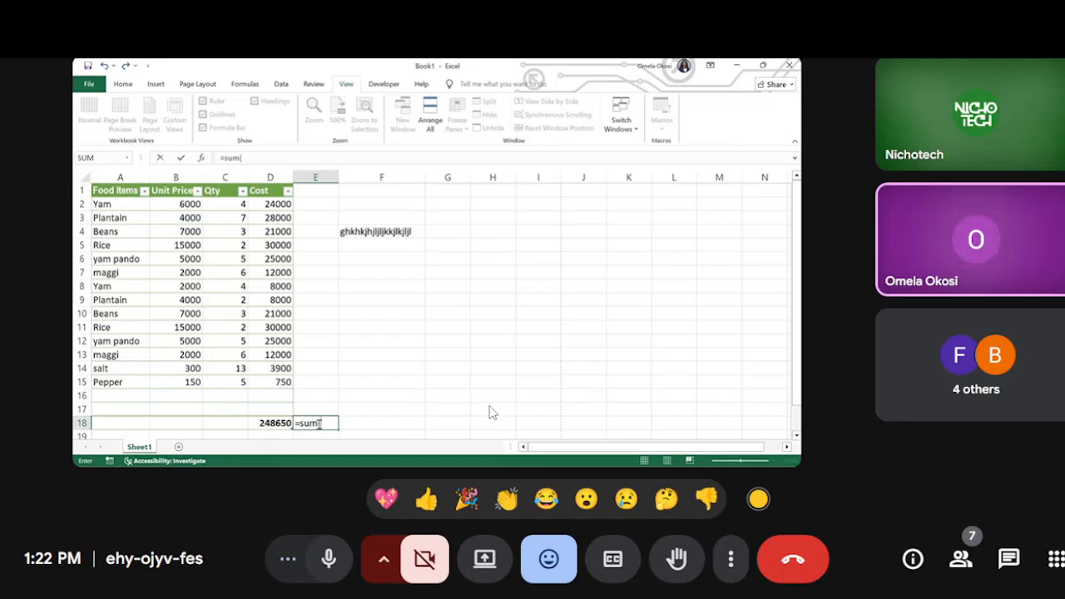
text(()
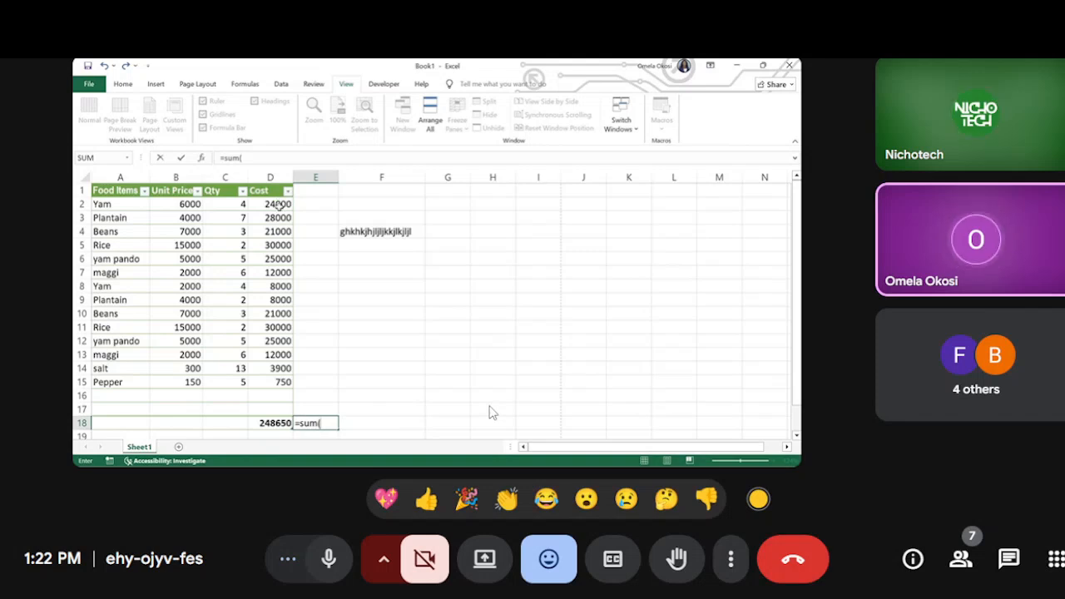
text(d)
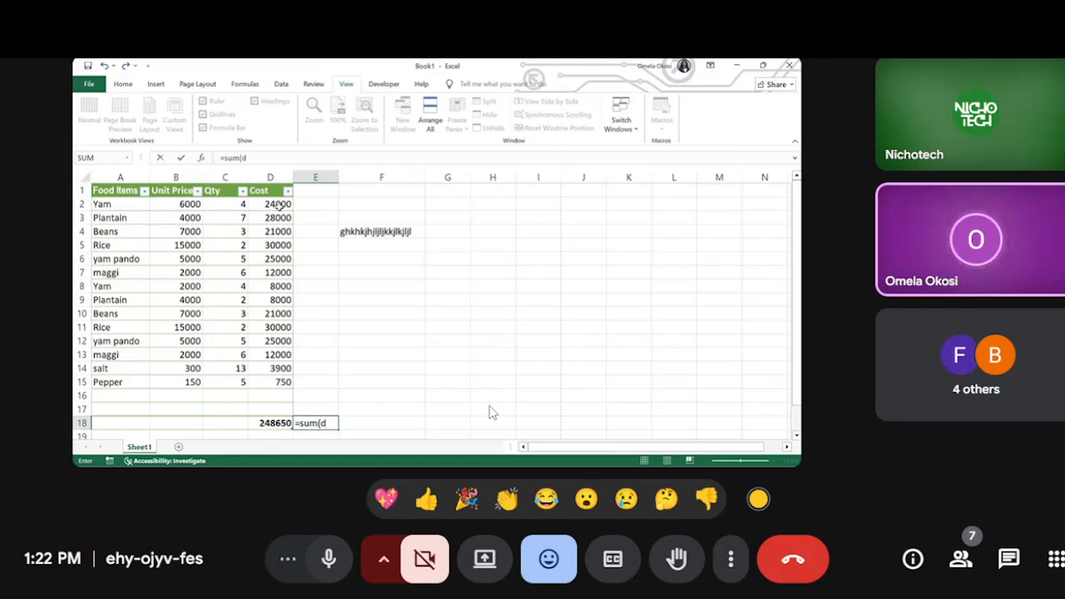
text(2)
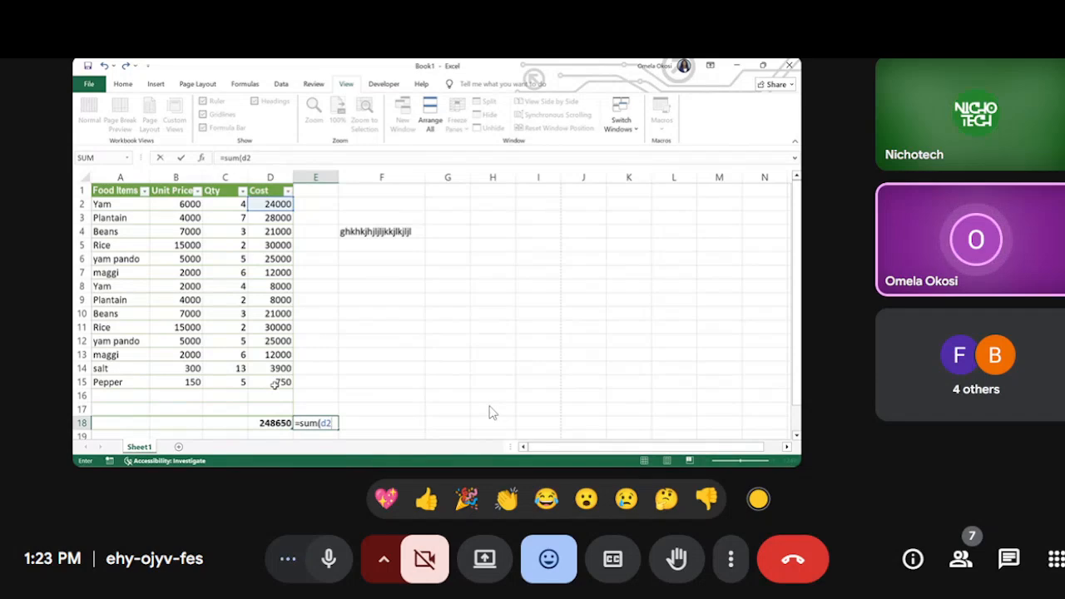
text(:)
text(d15)
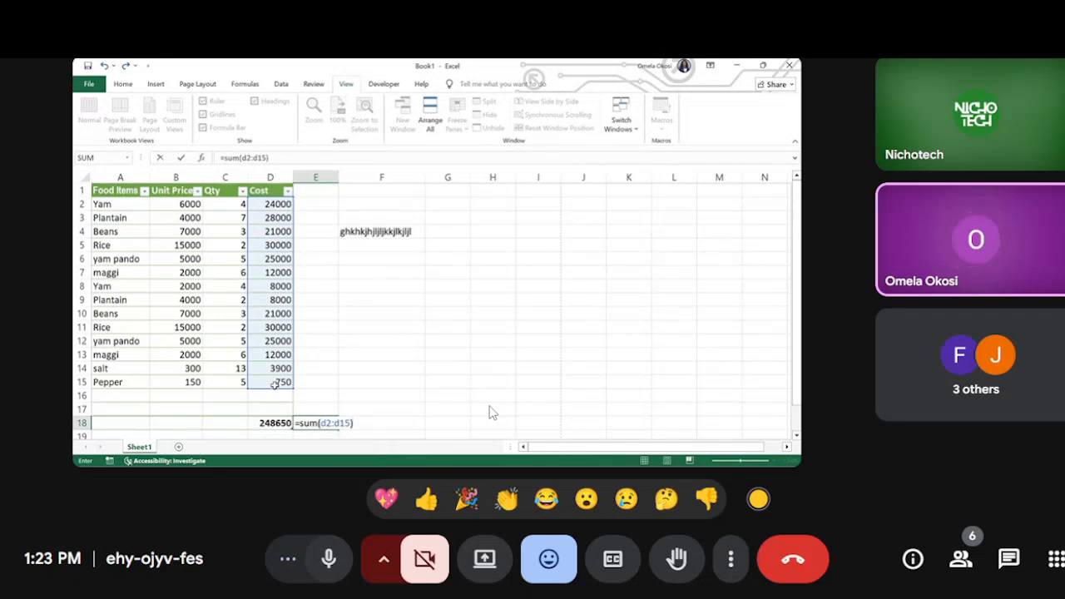
key(Return)
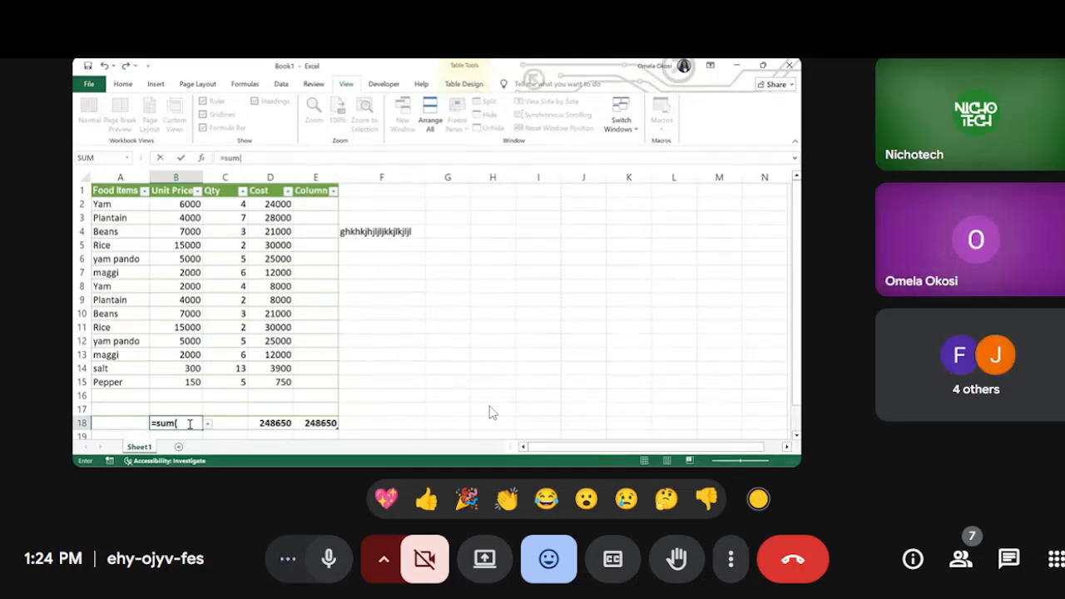
Step: Total the Unit Price values in cell B18 with a SUM formula starting at B2
text(b)
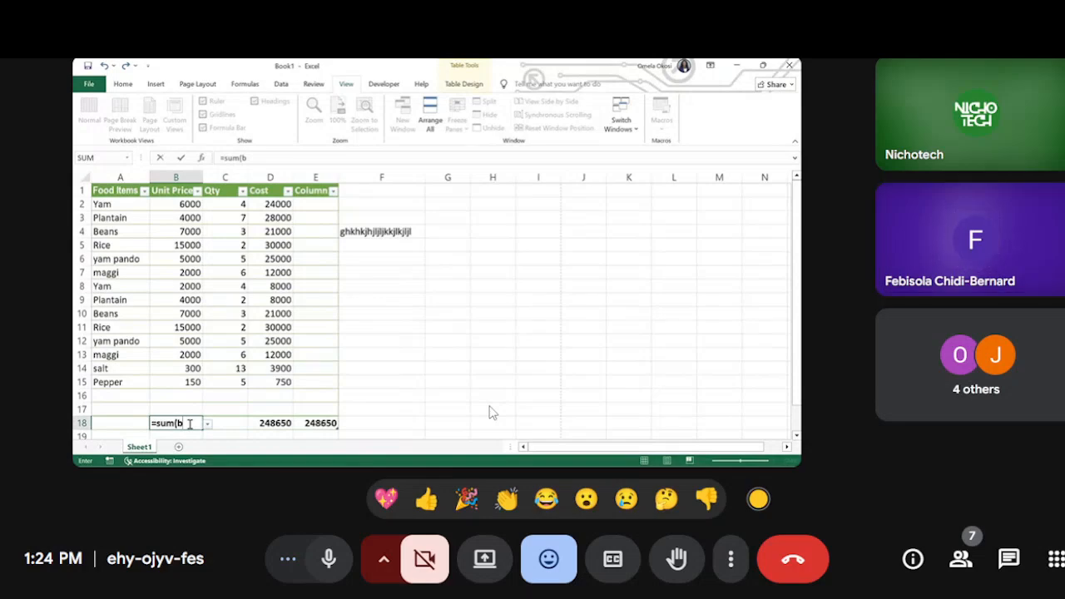
text(2)
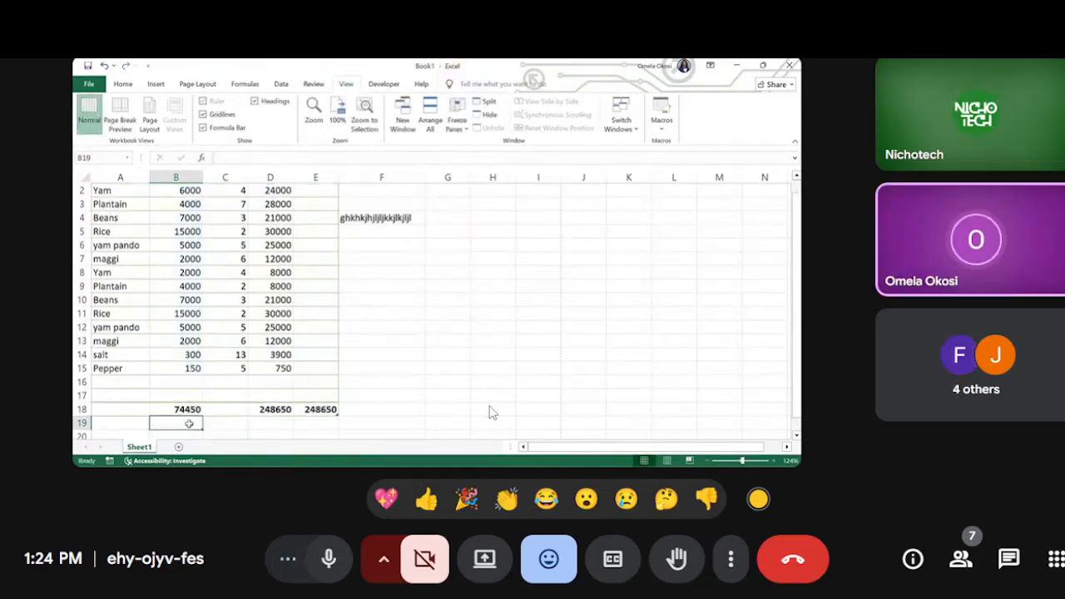
Step: Send a few clapping-hands reactions to the meeting for the completed Unit Price total
click(509, 499)
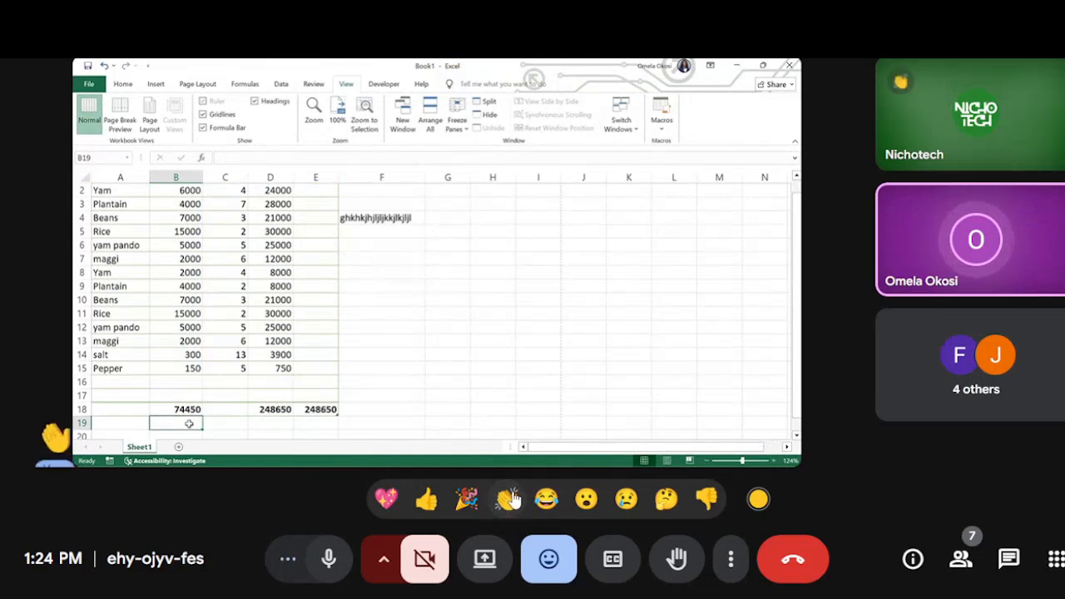
click(512, 499)
click(509, 500)
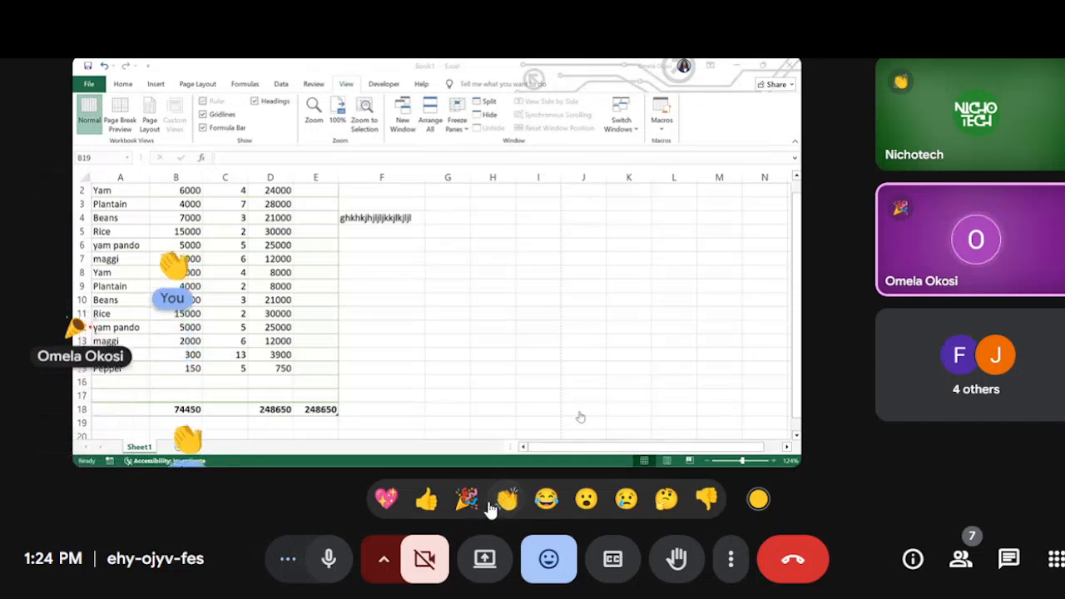
Step: Send several party-popper reactions and a thumbs-up reaction to the meeting
click(468, 504)
click(468, 504)
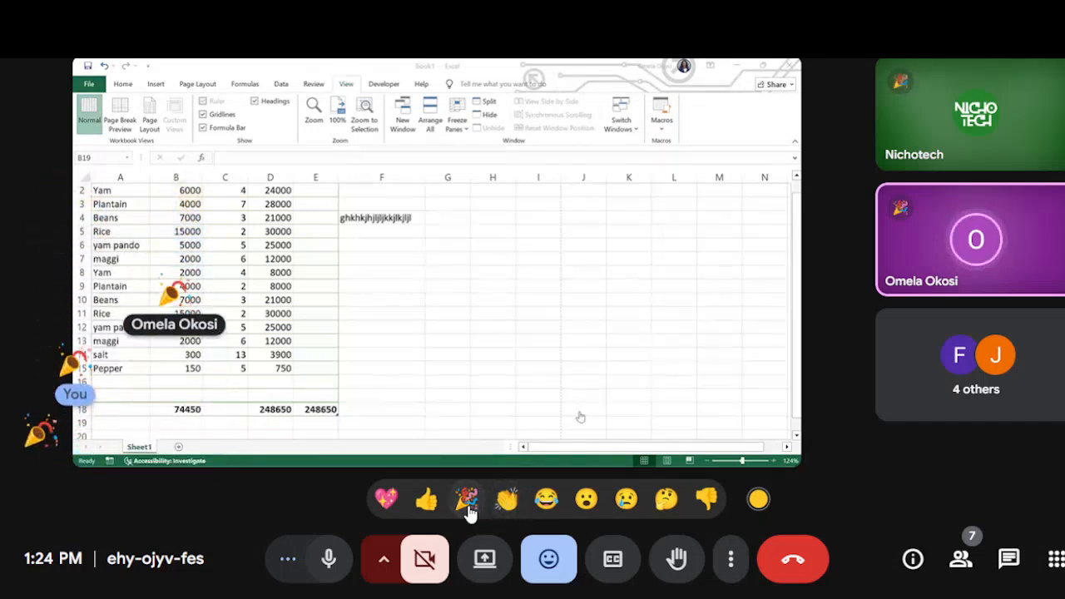
click(470, 513)
click(469, 513)
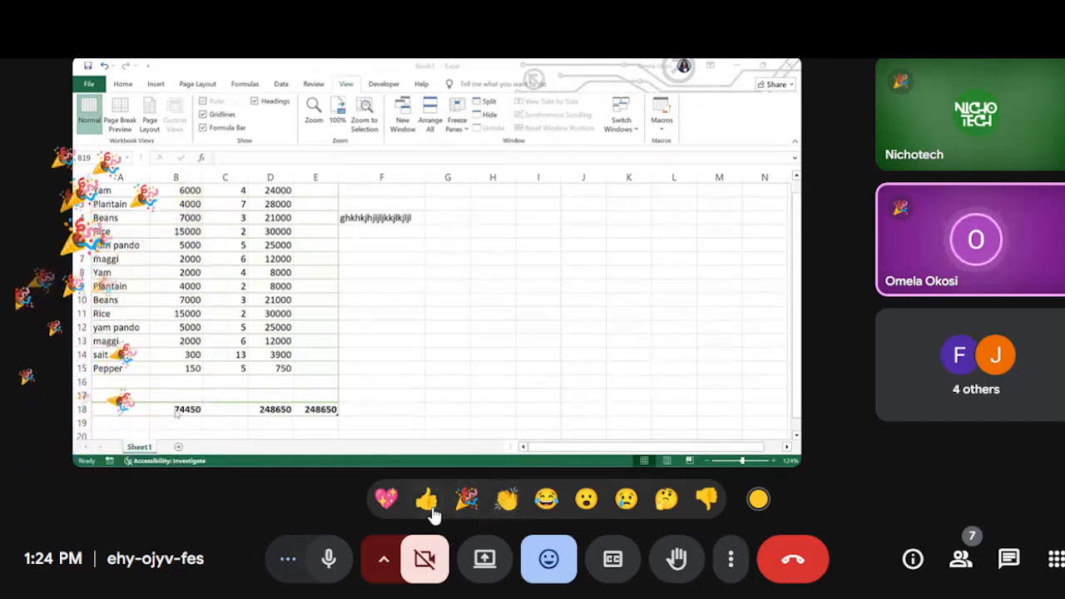
click(433, 514)
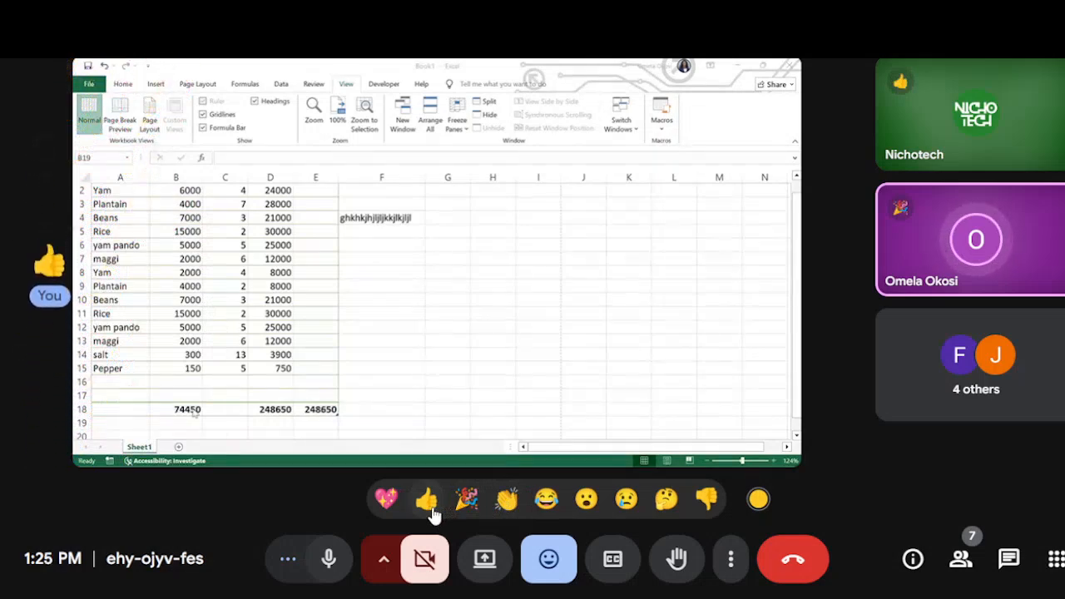
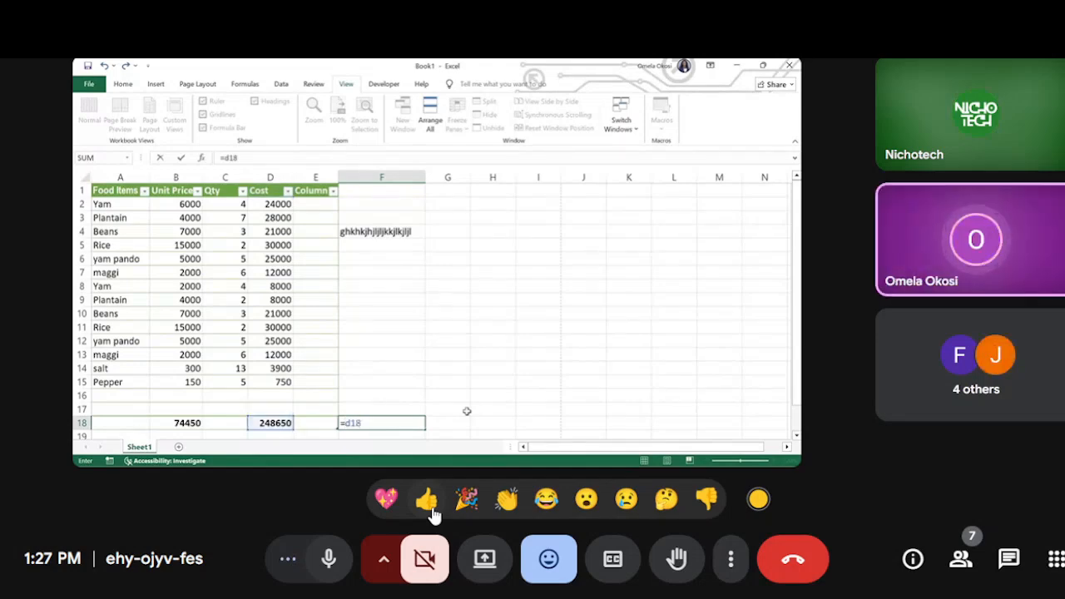
Step: Send several clapping-hands reactions to the meeting while the formula in F18 is being written
click(508, 501)
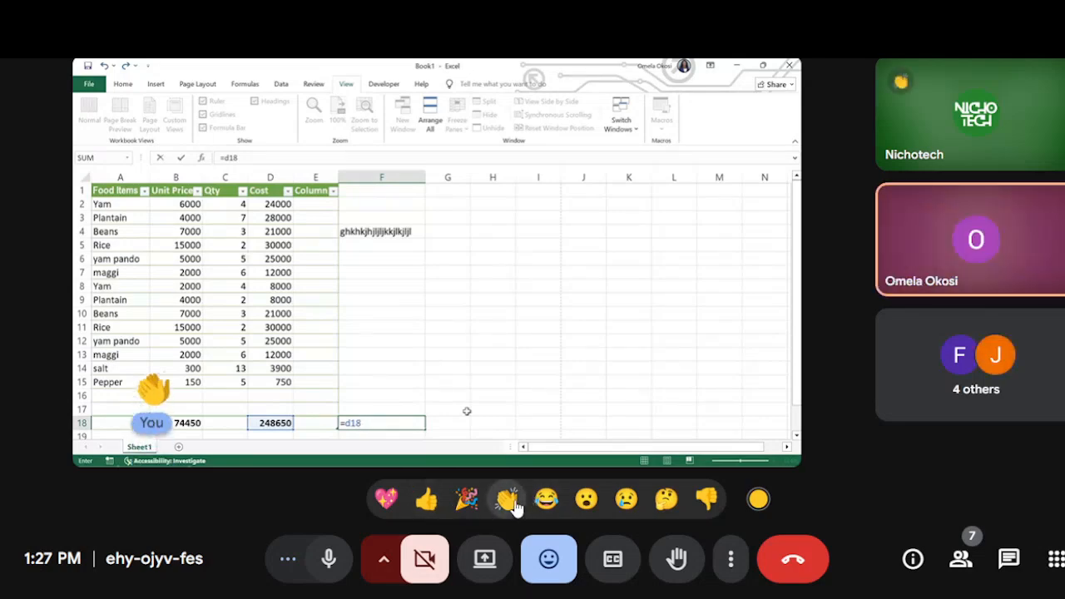
click(509, 501)
click(509, 501)
click(509, 501)
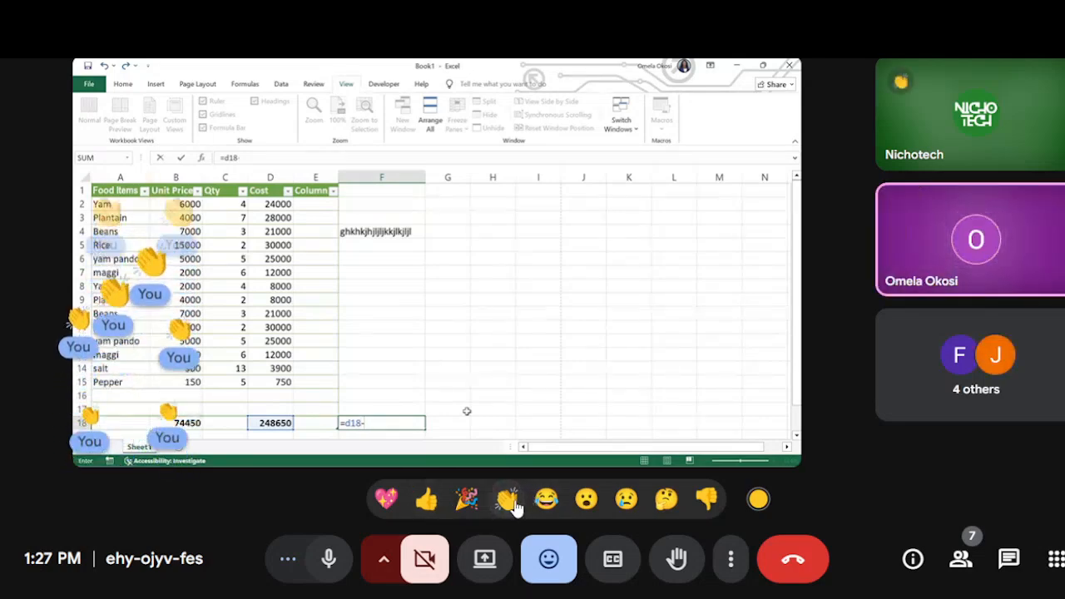
click(509, 500)
click(510, 501)
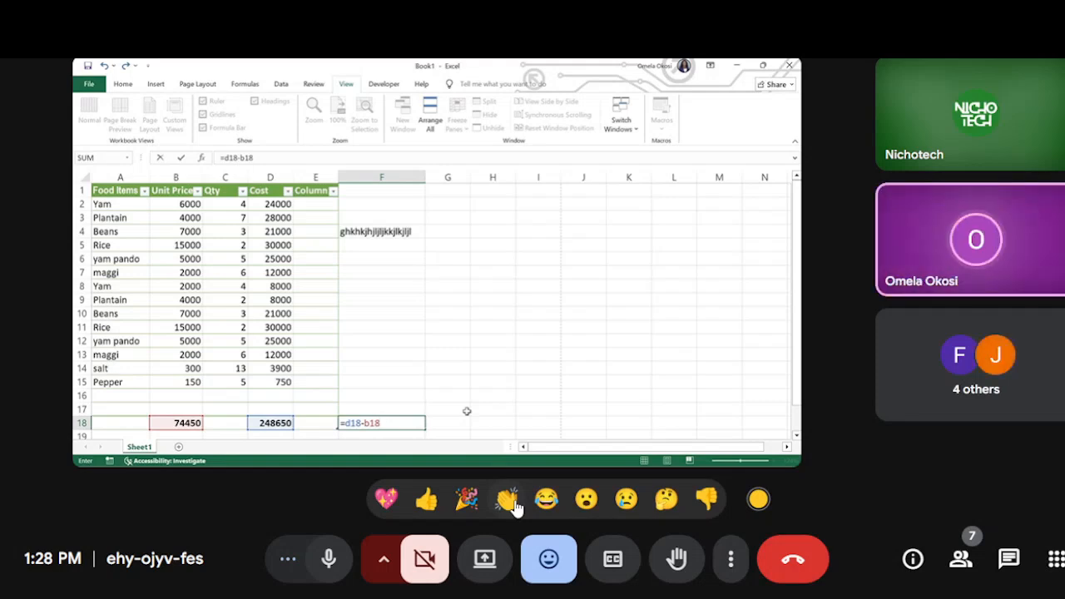
Step: Complete the formula =d18-b18 in cell F18 and check the formula behind the Cost total in D18
key(Return)
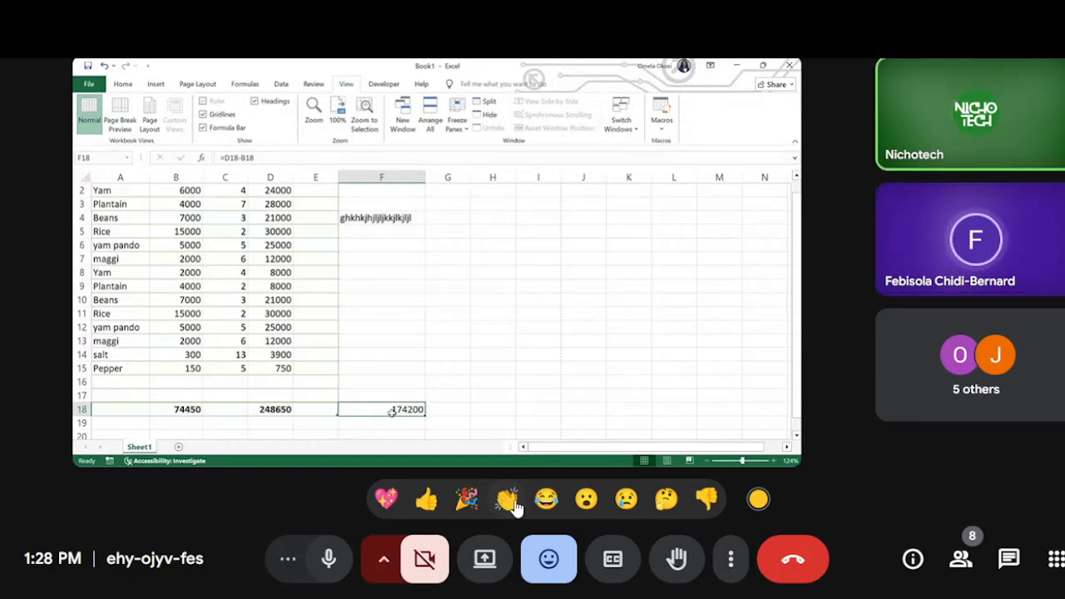
click(423, 503)
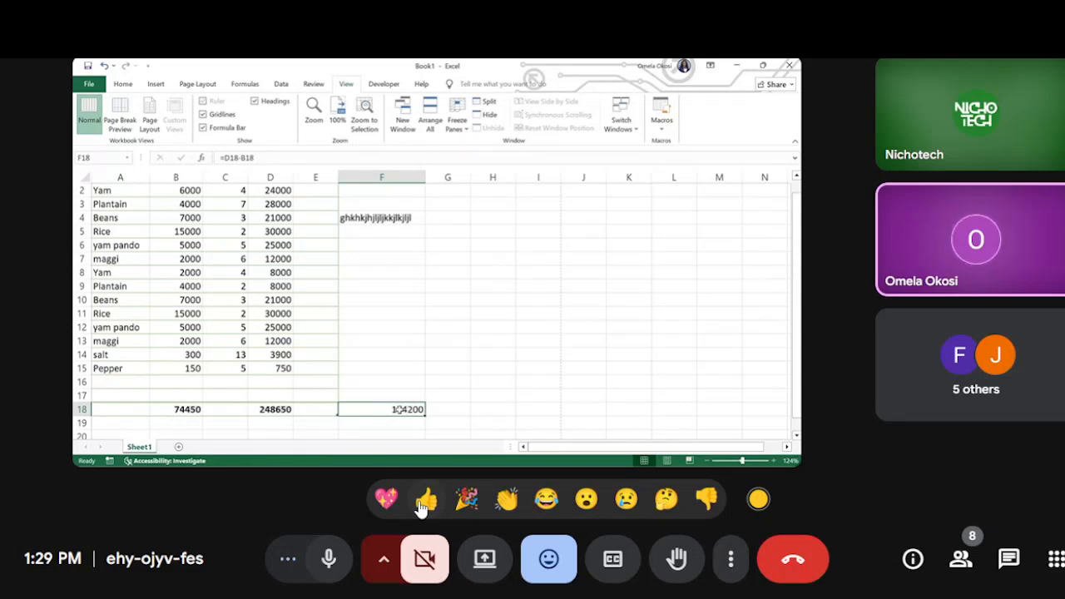
click(266, 409)
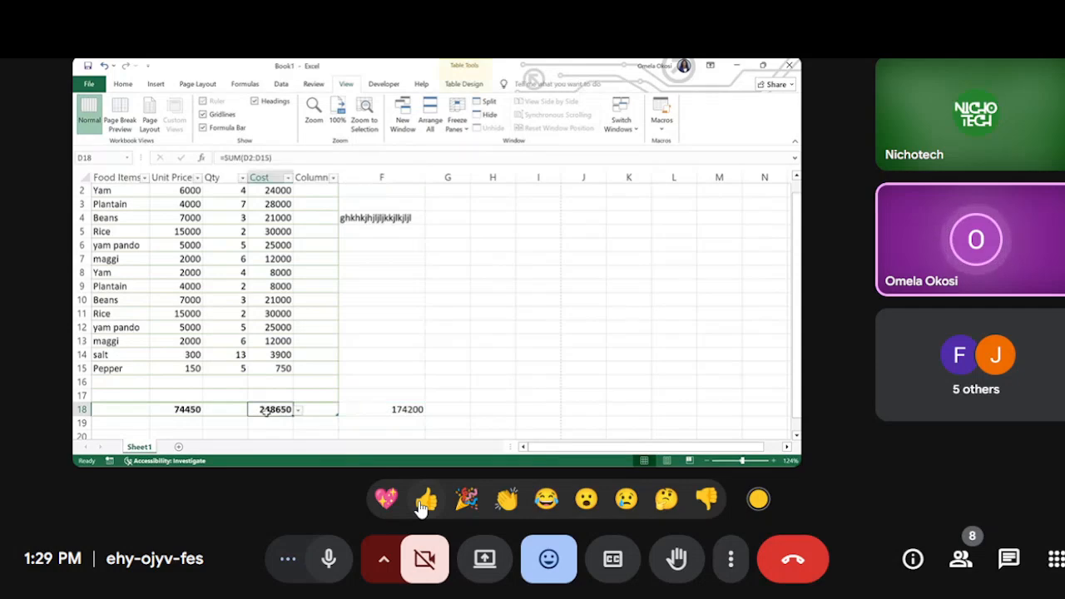
Step: Enter the formula =sumd2:d4 in cell F8
click(385, 273)
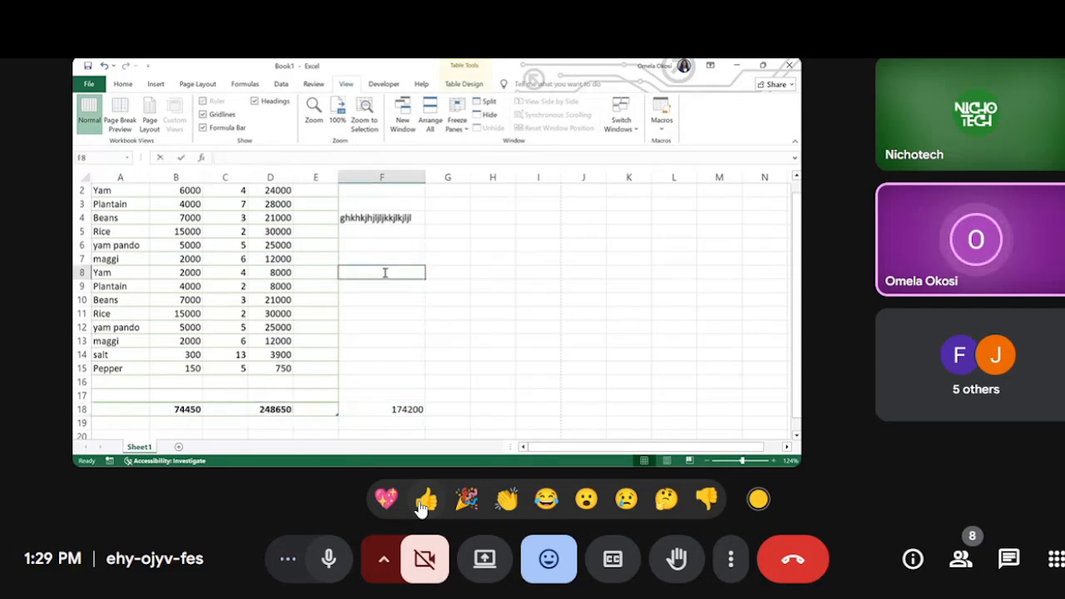
text(=av)
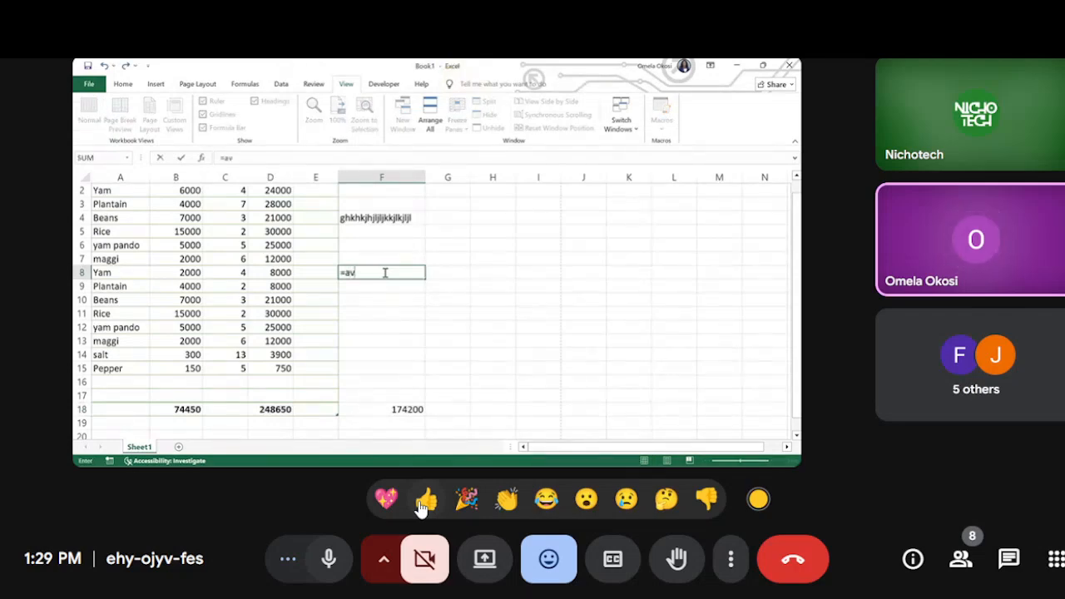
key(BackSpace)
key(BackSpace)
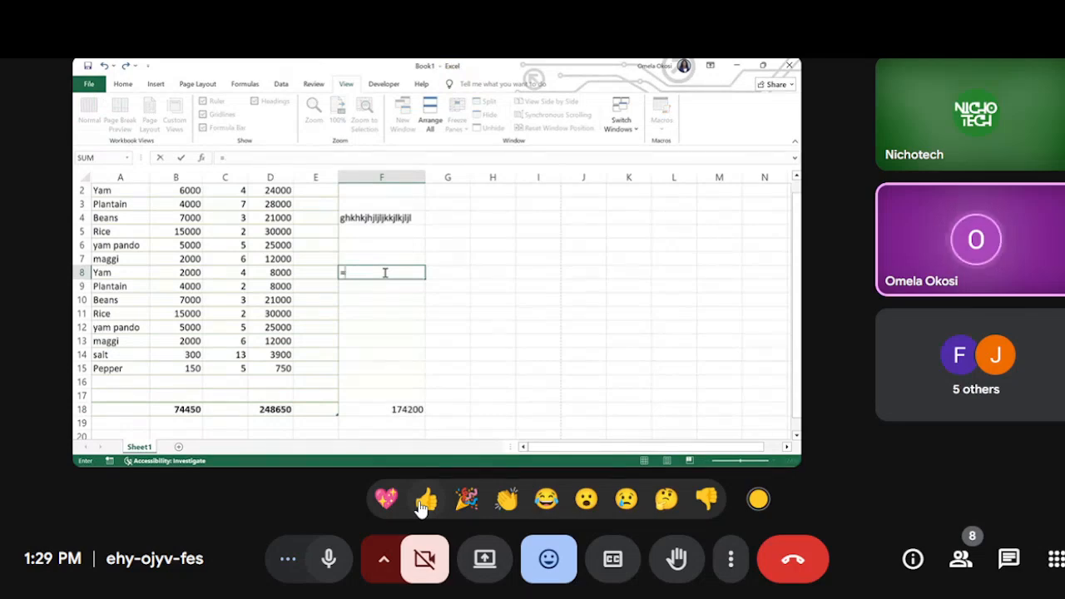
text(sum)
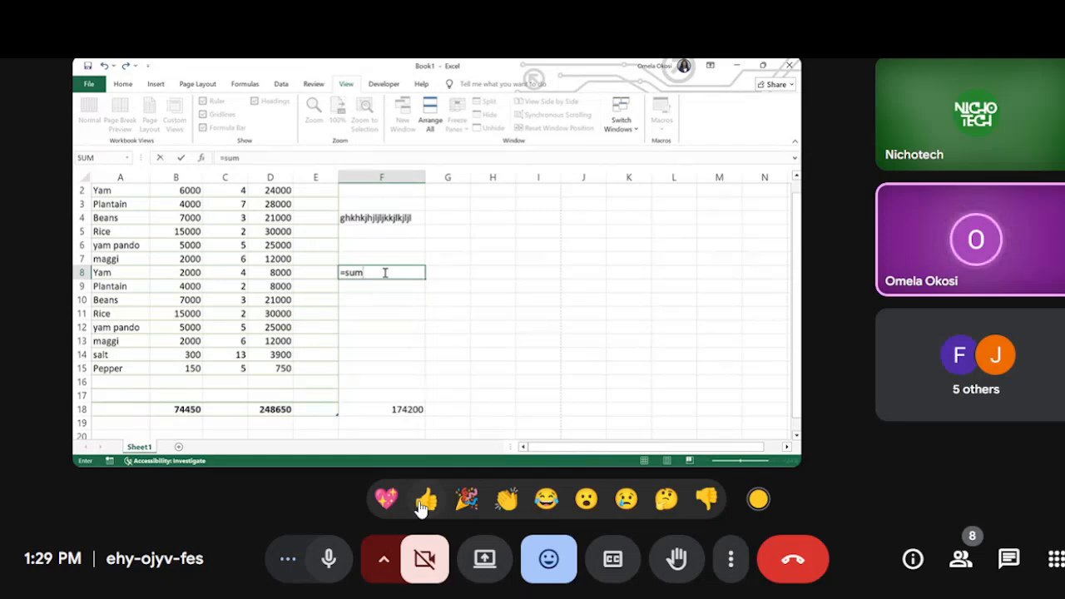
text(b)
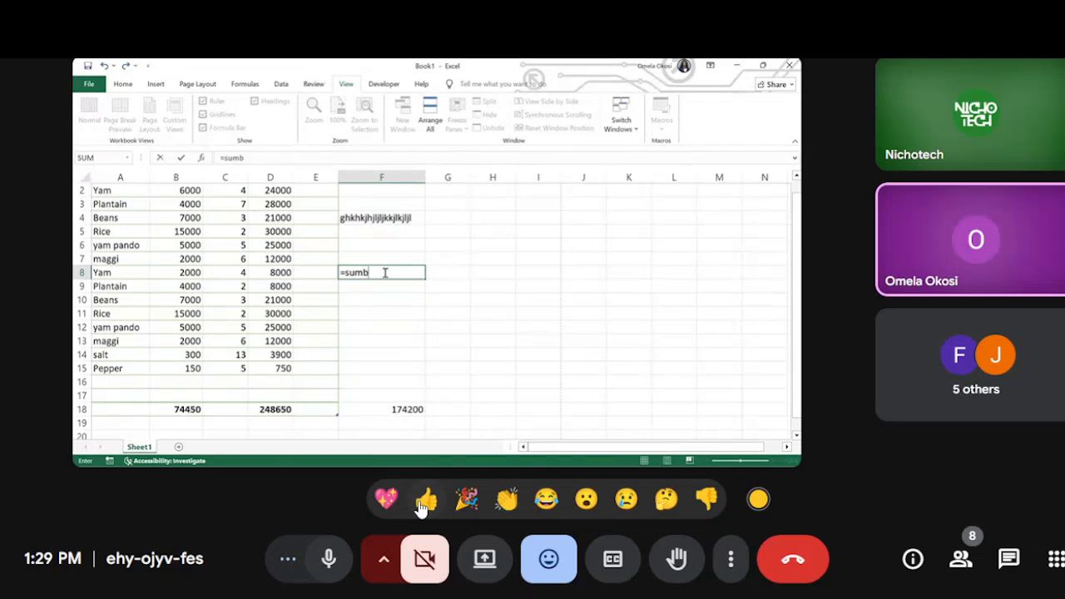
key(BackSpace)
text(d18)
key(BackSpace)
key(BackSpace)
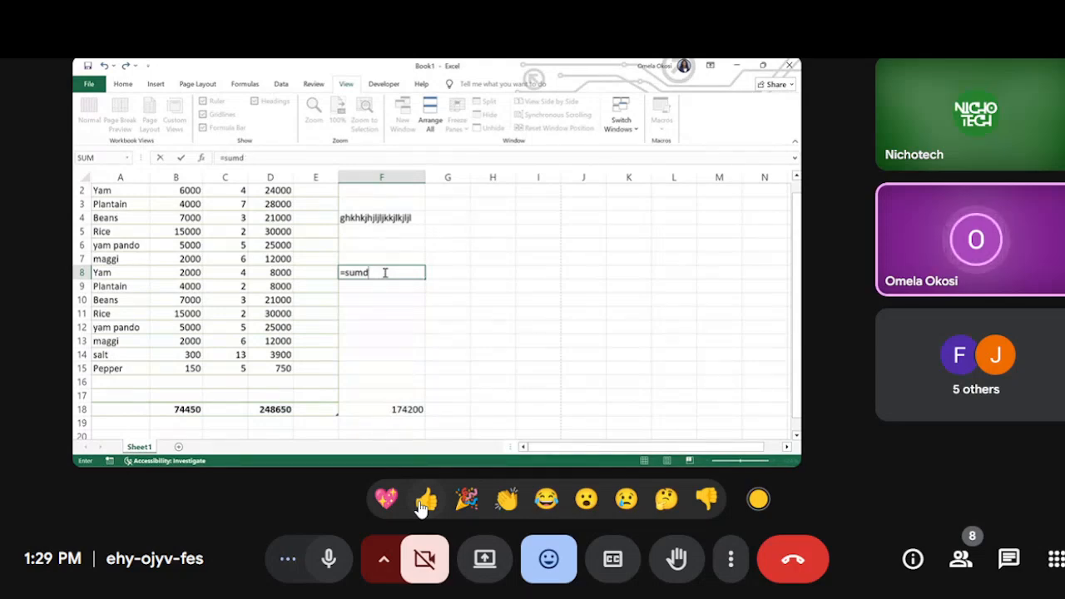
text(2:d4)
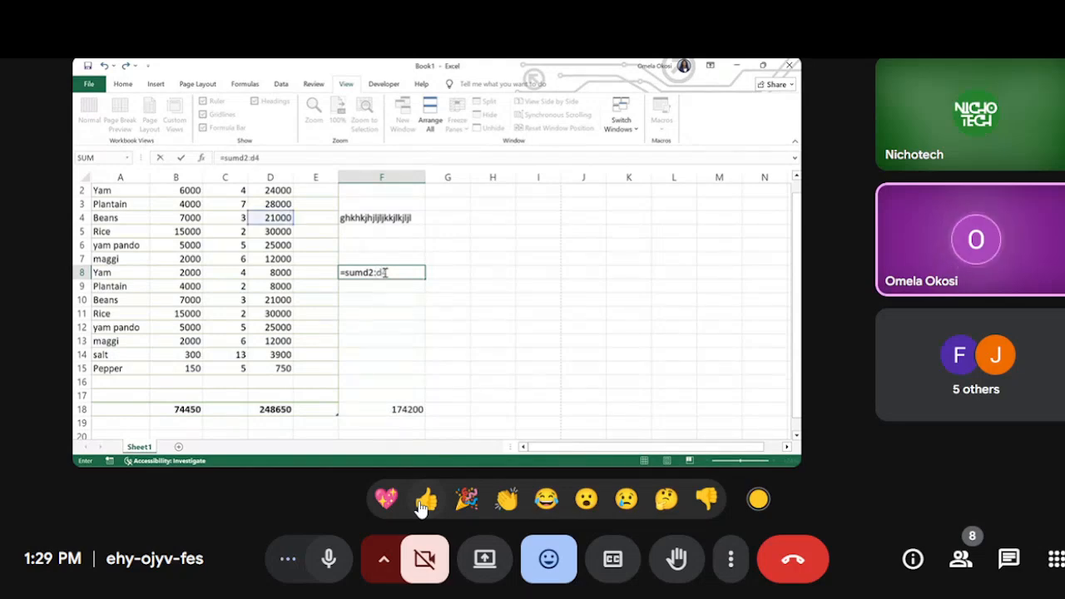
key(Return)
Step: Correct the formula in cell F8 so that it sums the Cost values from D2 to D4
click(381, 274)
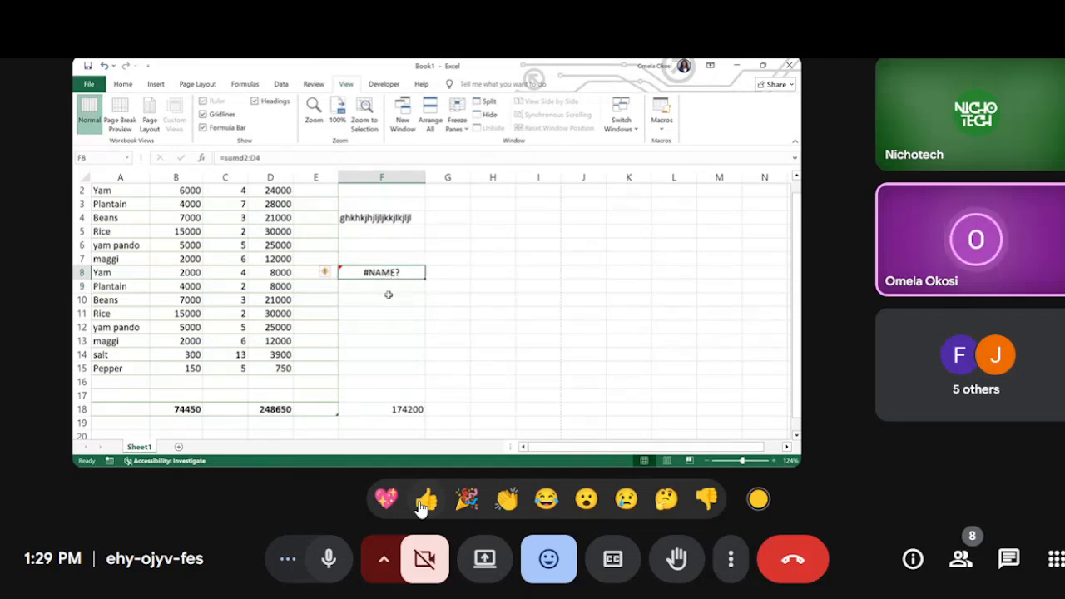
click(240, 158)
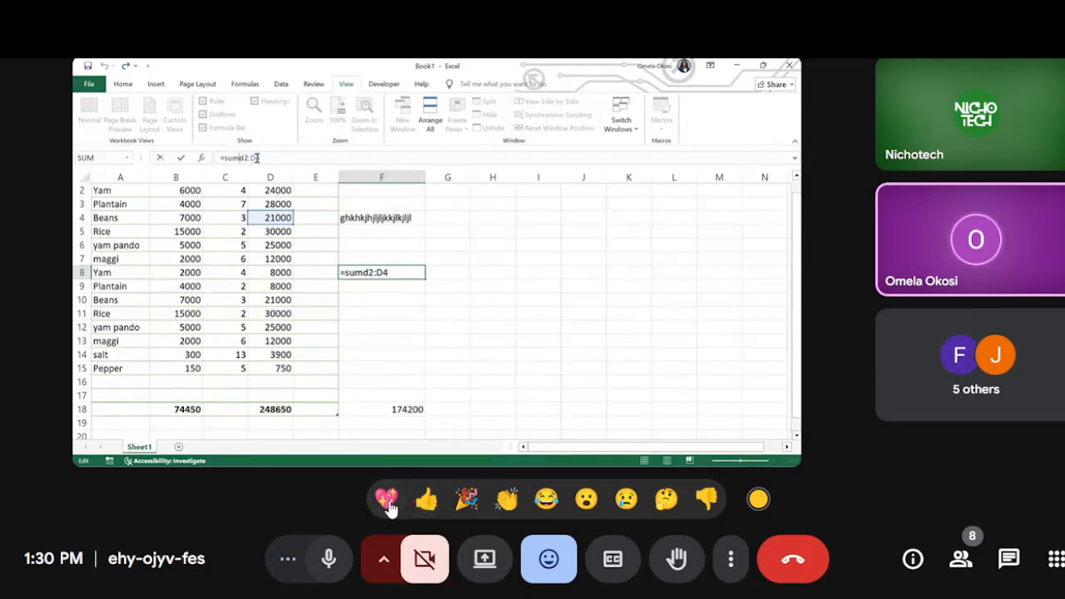
mouse_move(422, 325)
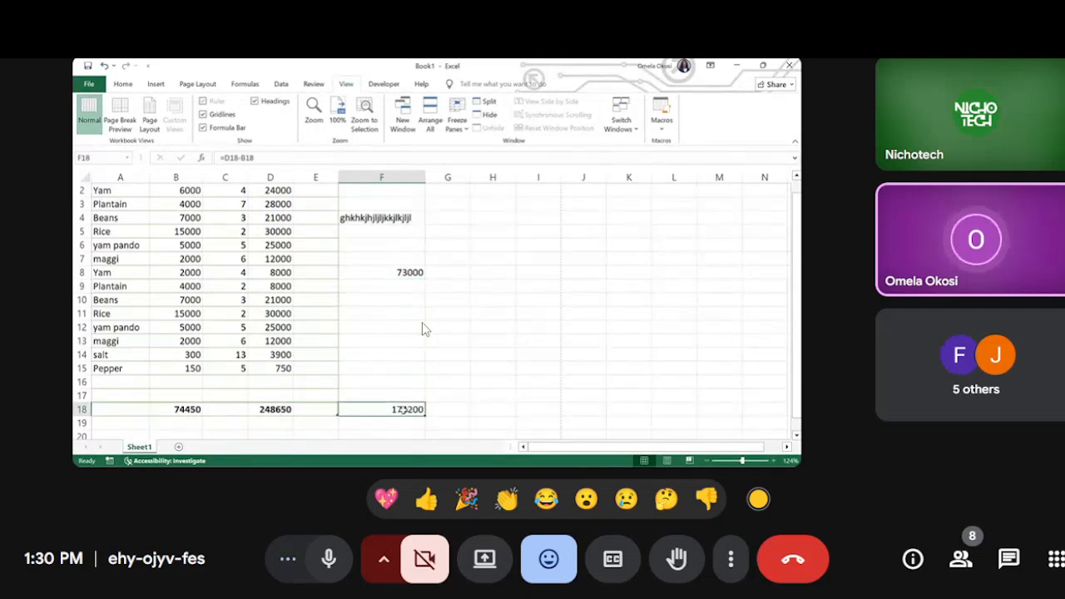
Step: Look through the list of people in the meeting and close it again
click(961, 562)
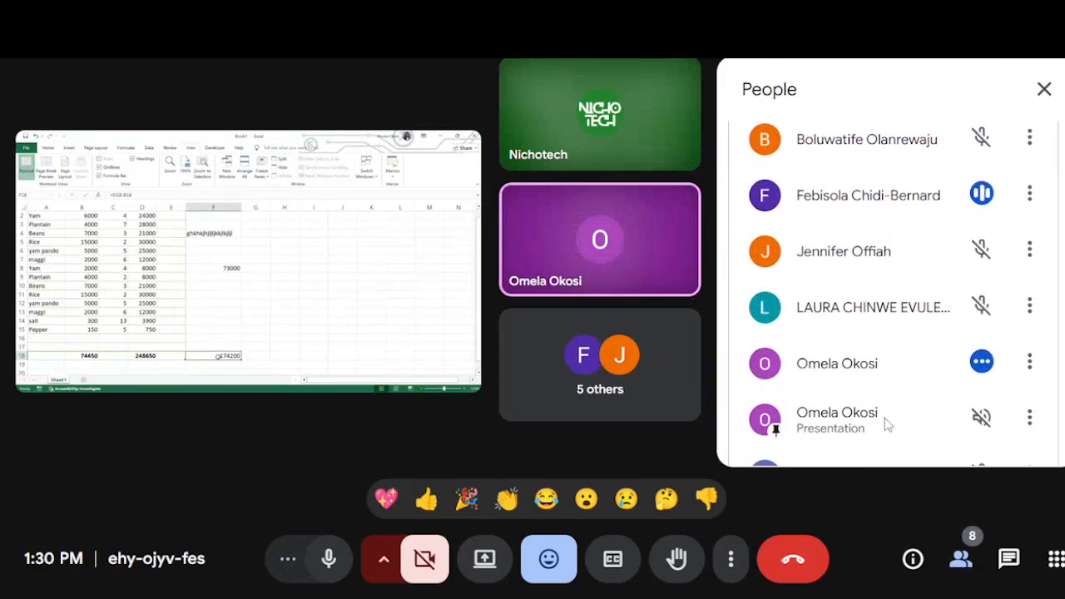
scroll(884, 419, down, 1)
scroll(886, 423, up, 4)
scroll(886, 423, up, 2)
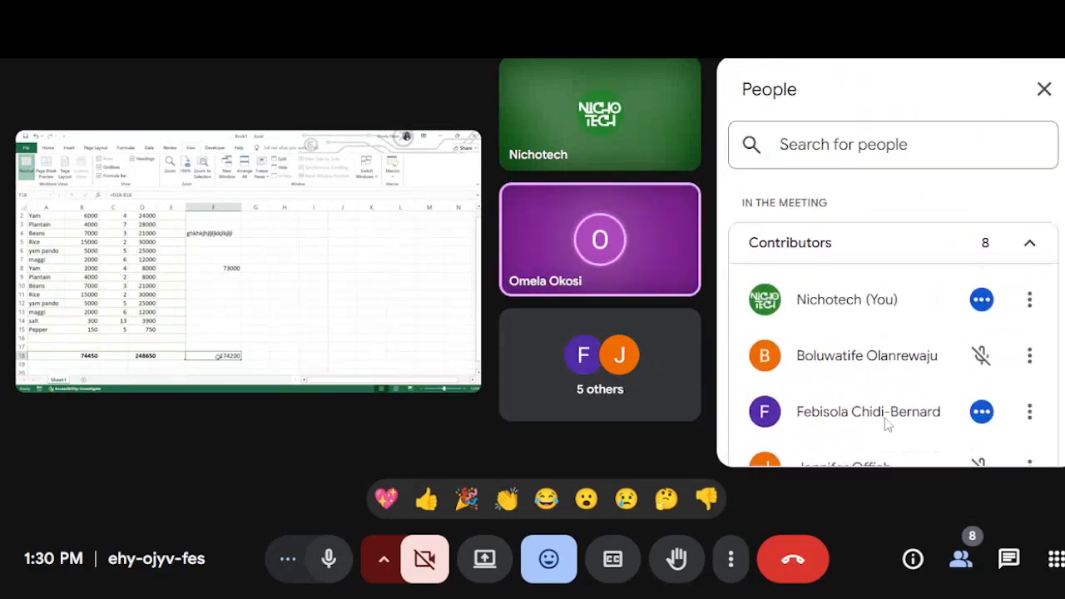
click(1045, 88)
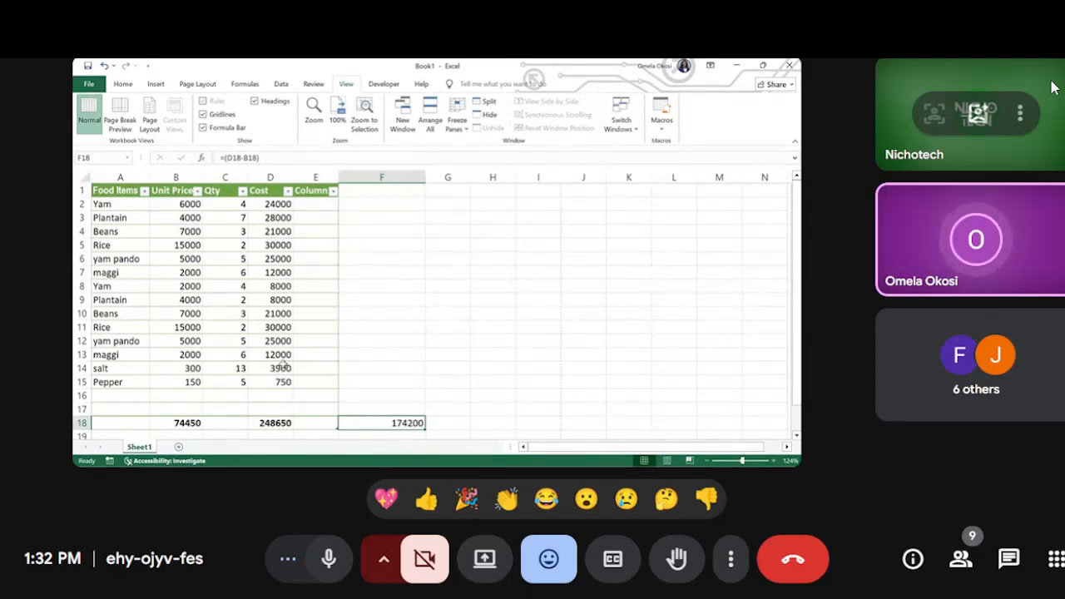
Step: Select the entire Unit Price column in the food items table
click(173, 246)
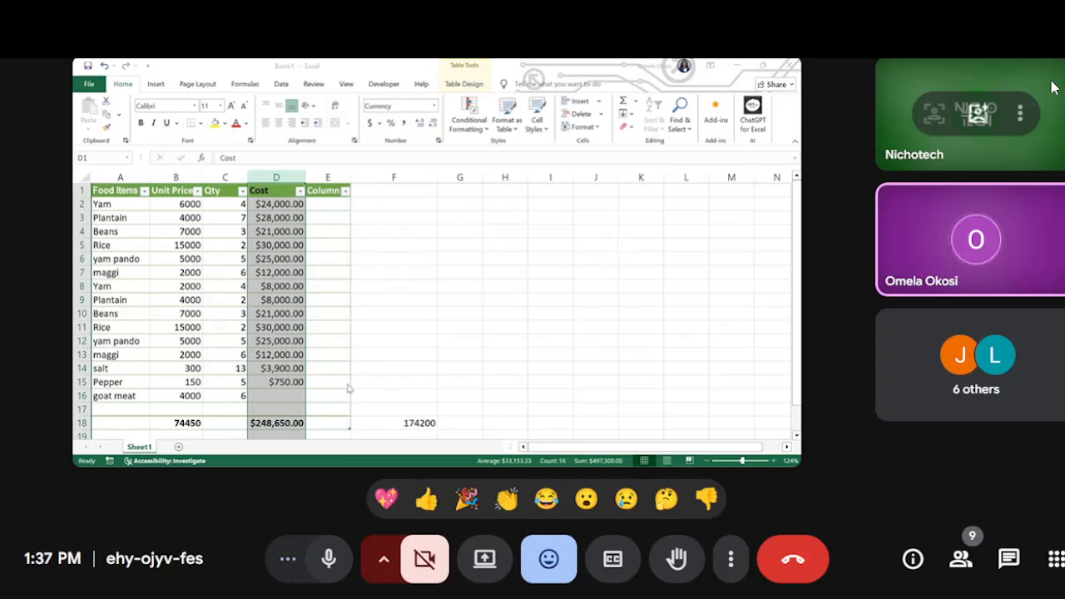
click(390, 234)
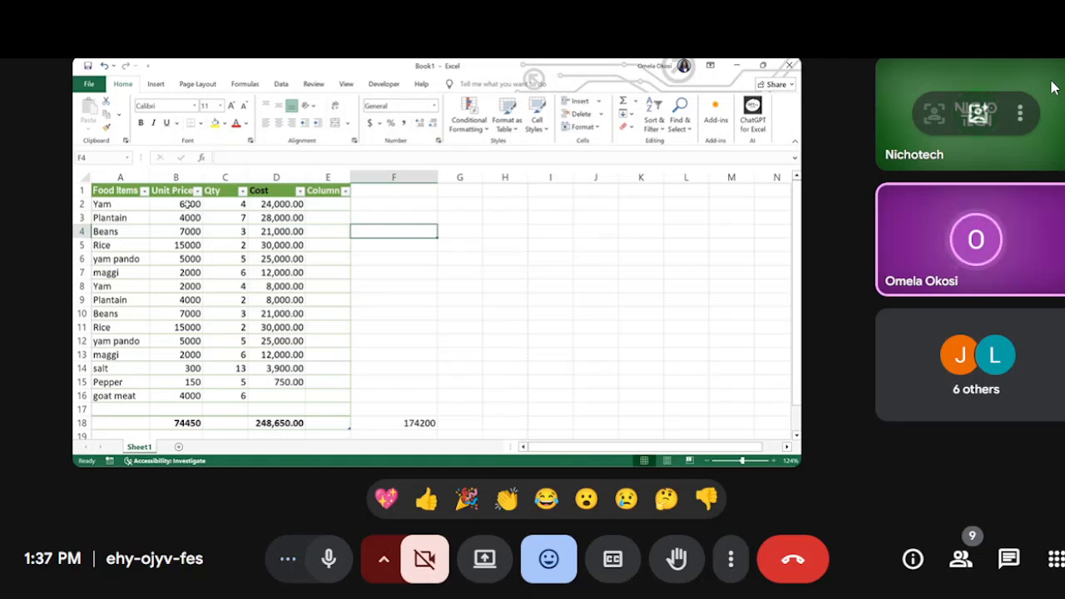
click(189, 204)
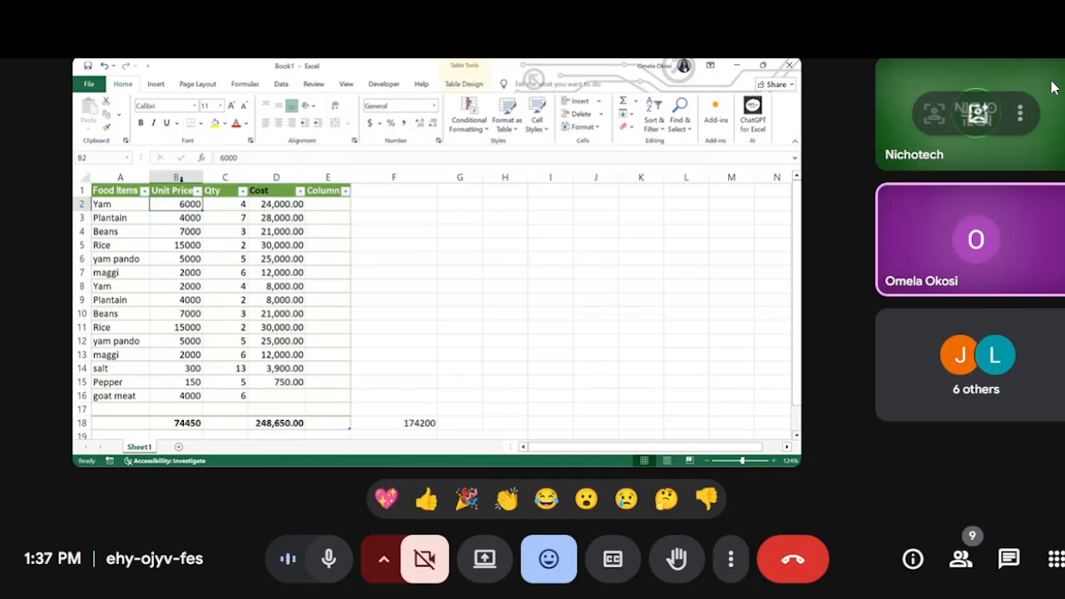
click(179, 178)
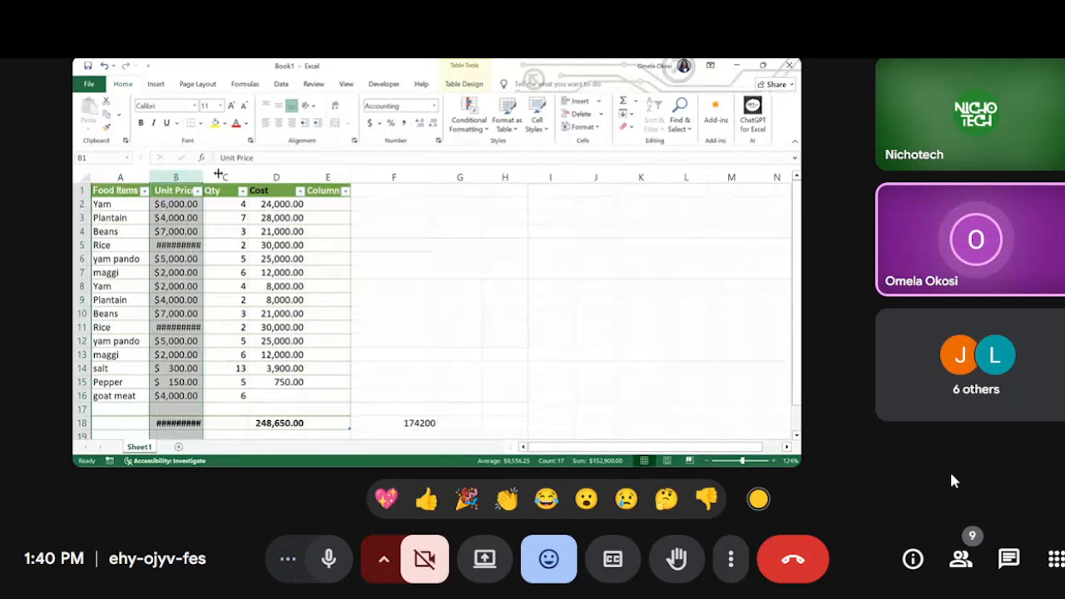
Step: Send several thumbs-up reactions to the meeting for the formatted and widened Unit Price column
click(427, 499)
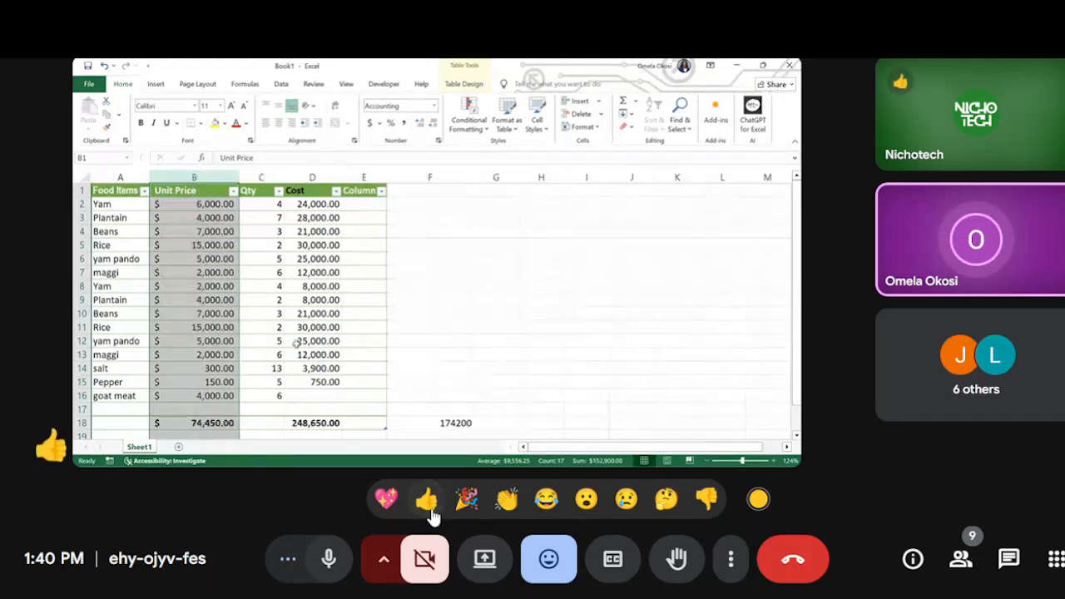
click(427, 499)
click(427, 500)
click(427, 499)
click(431, 509)
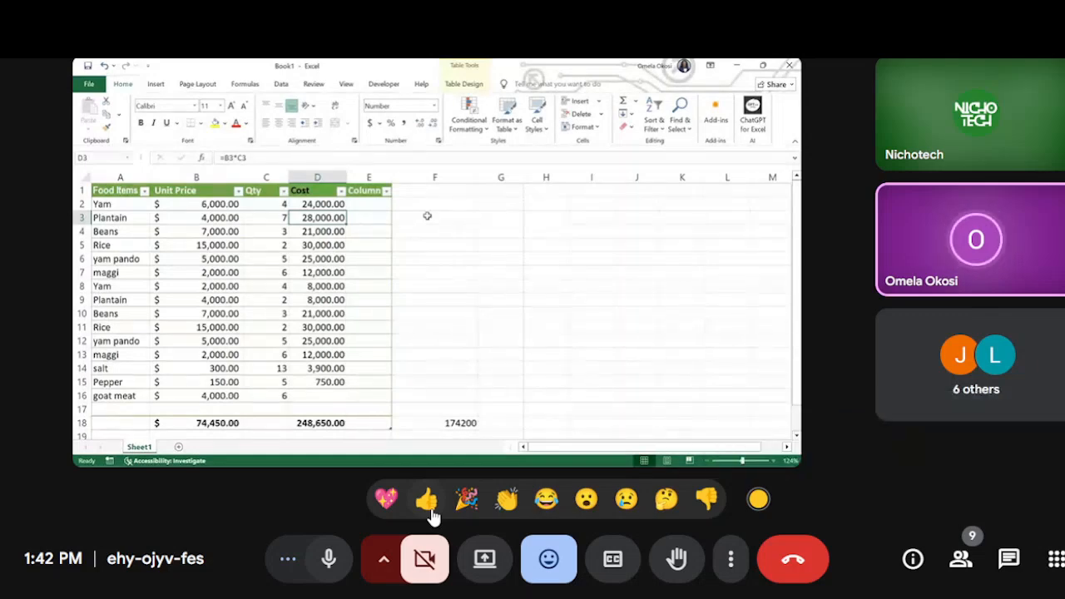
Step: Check the number formats of the Unit Price, Cost and Food Items columns
click(204, 177)
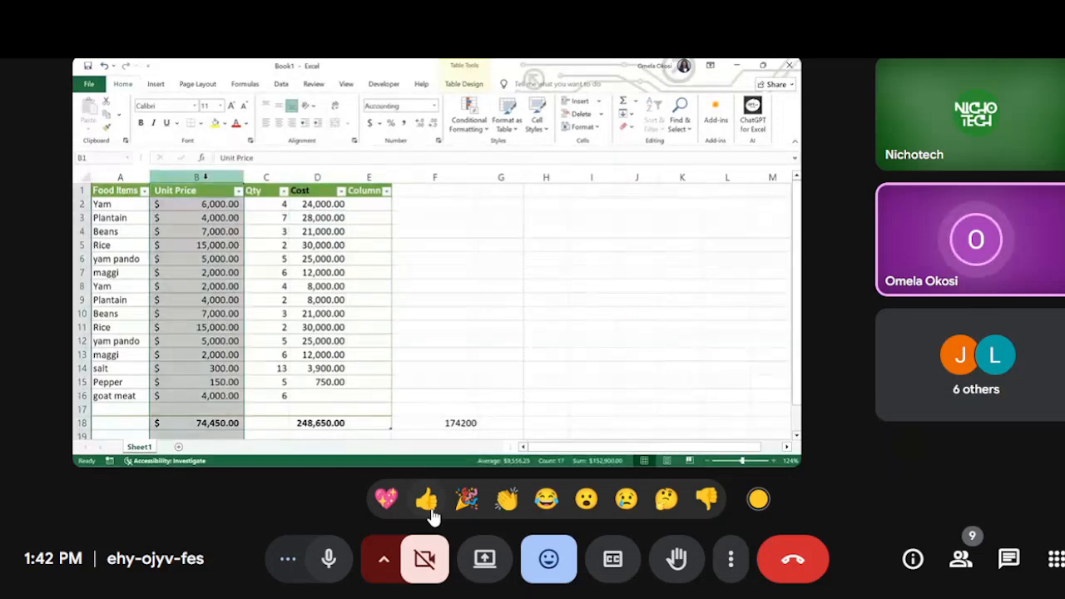
click(302, 175)
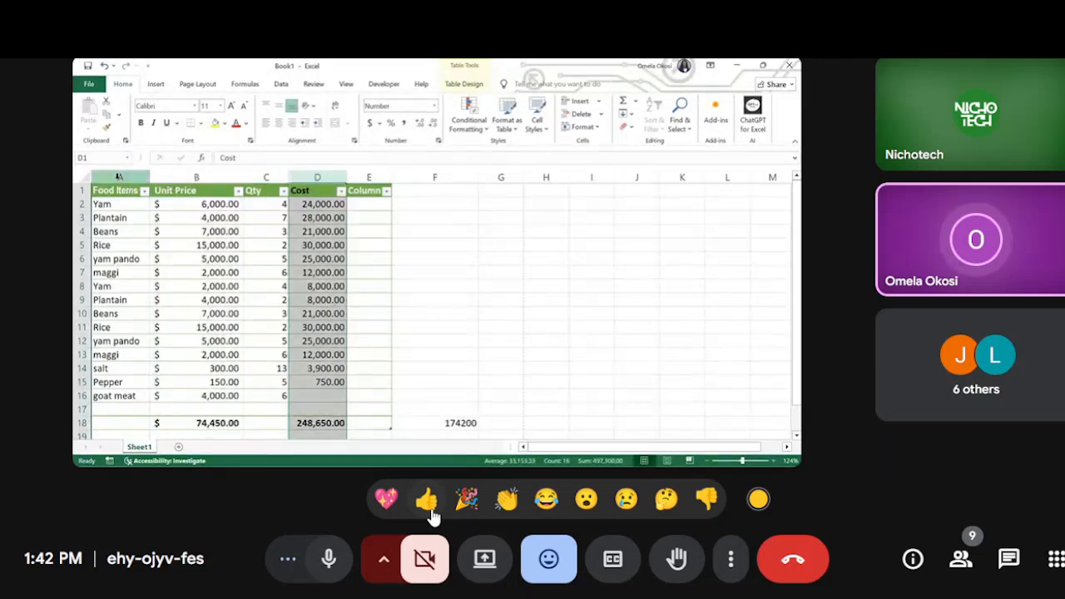
click(119, 176)
click(116, 205)
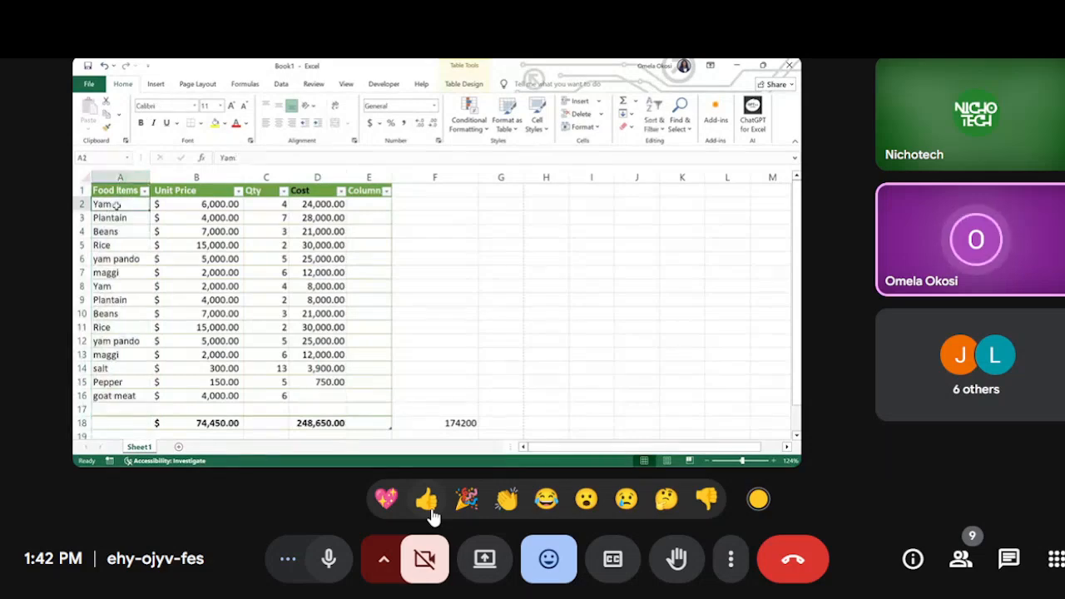
click(116, 218)
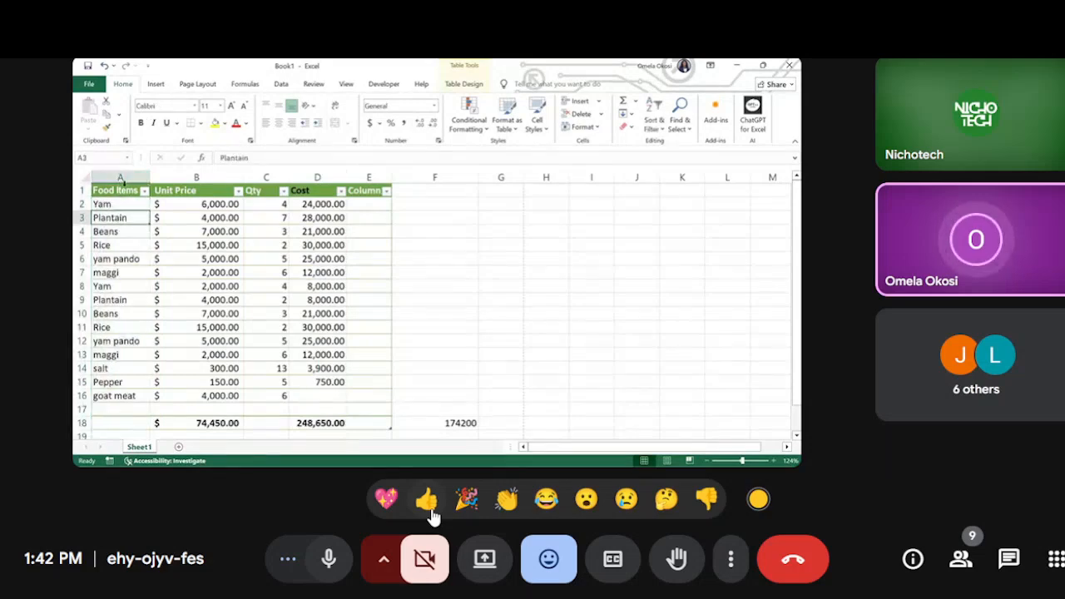
click(121, 177)
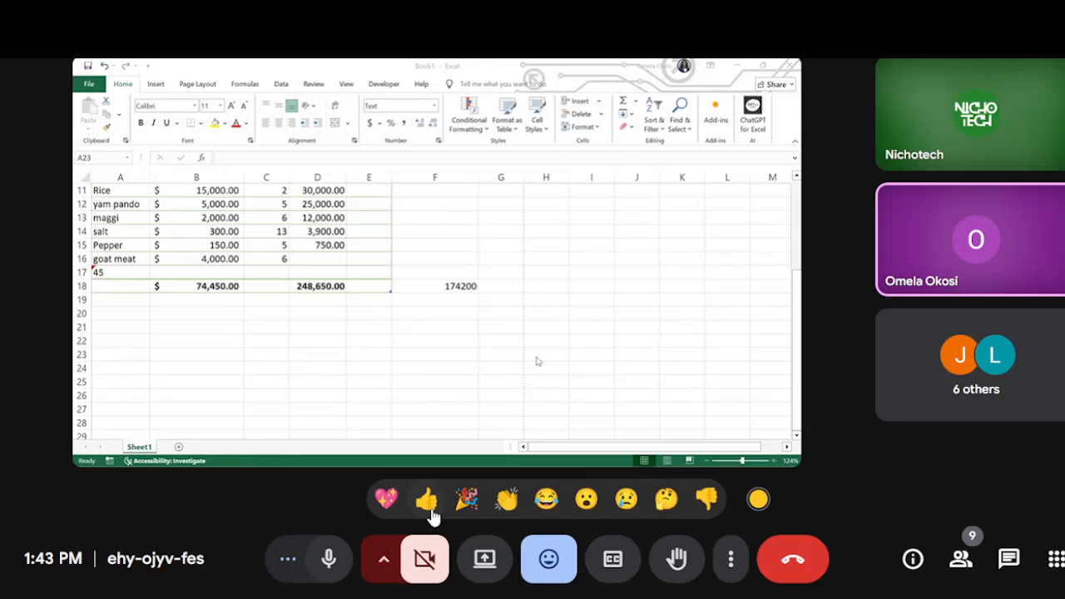
Step: Send a couple of thumbs-up reactions and several party-popper reactions to the meeting
click(426, 499)
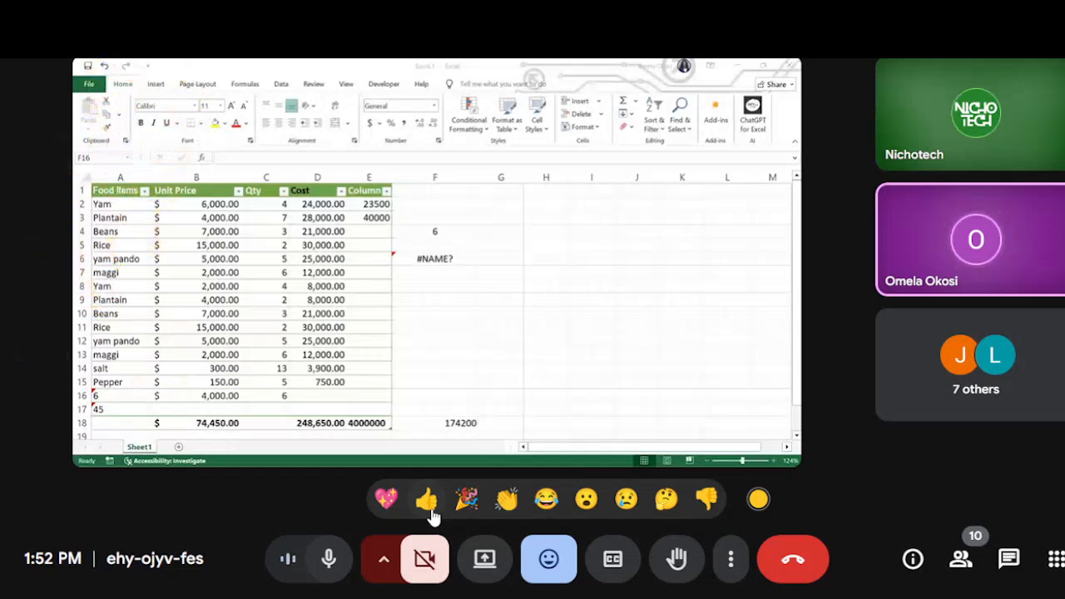
click(429, 510)
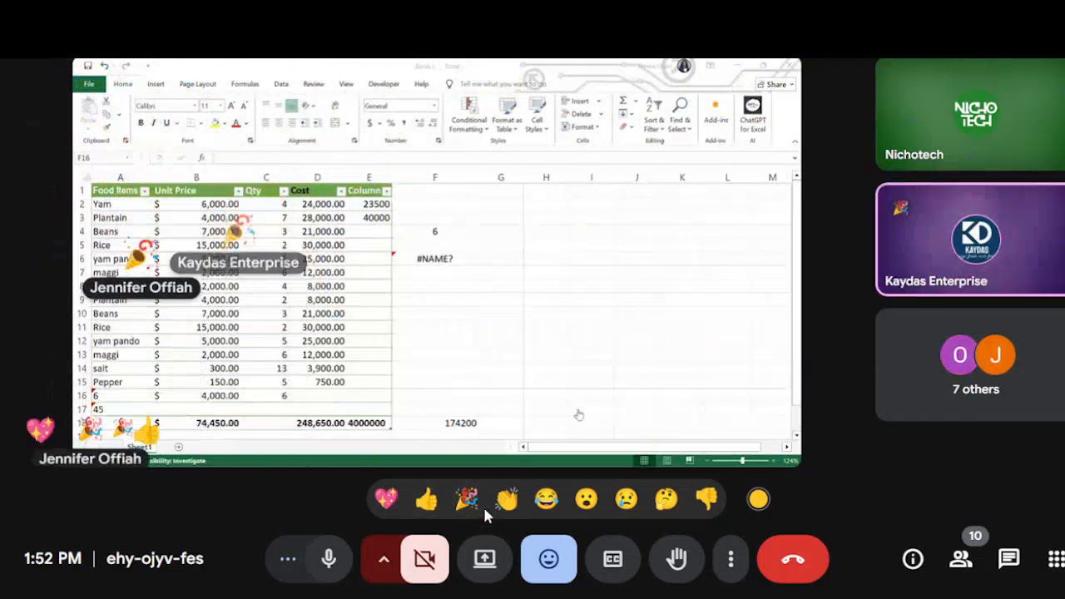
click(473, 510)
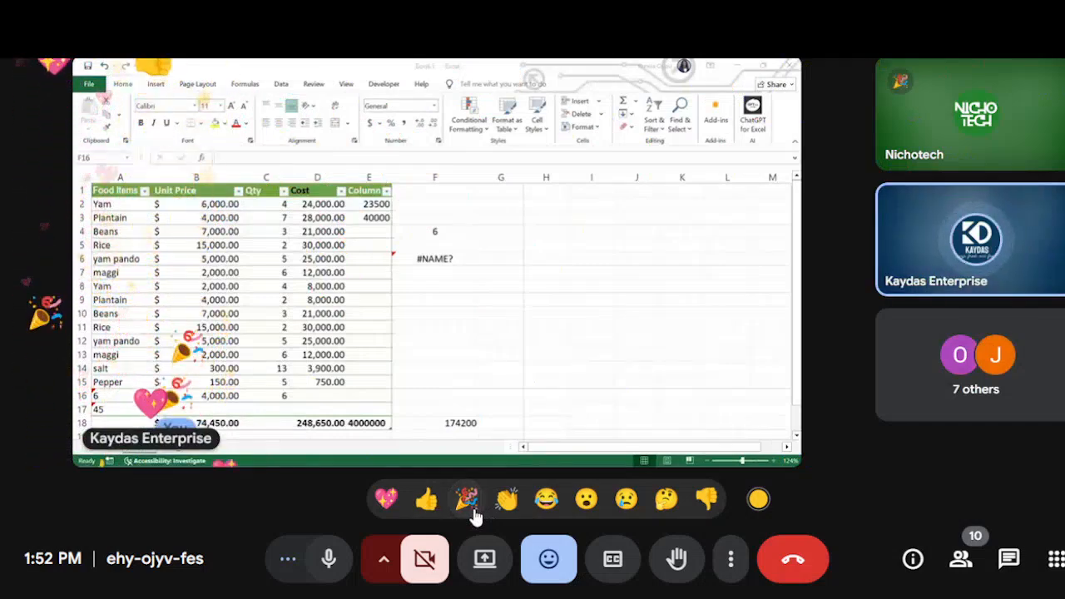
click(474, 515)
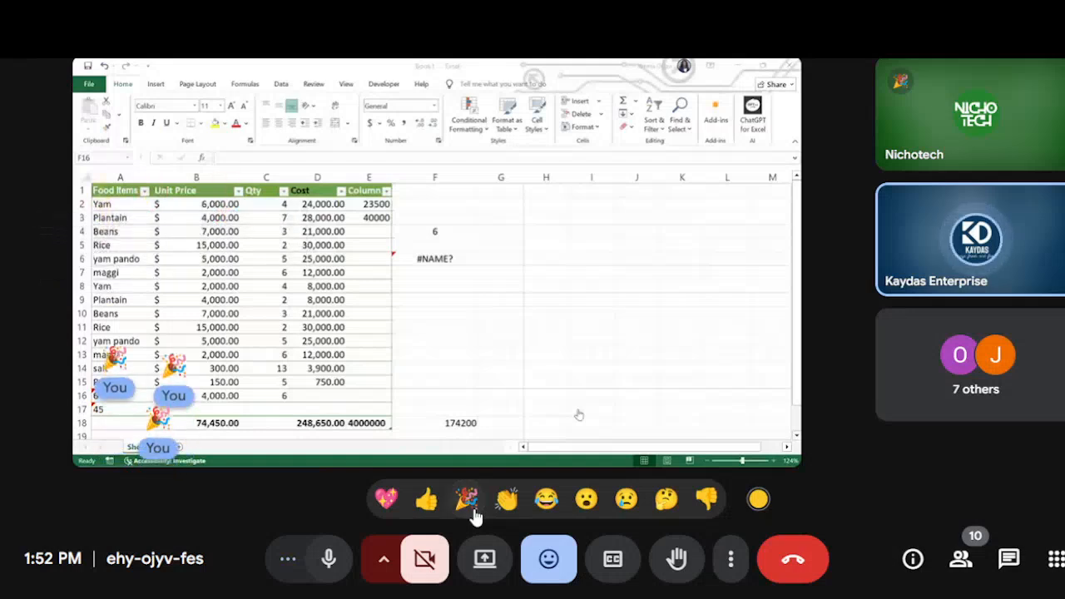
click(473, 515)
click(473, 515)
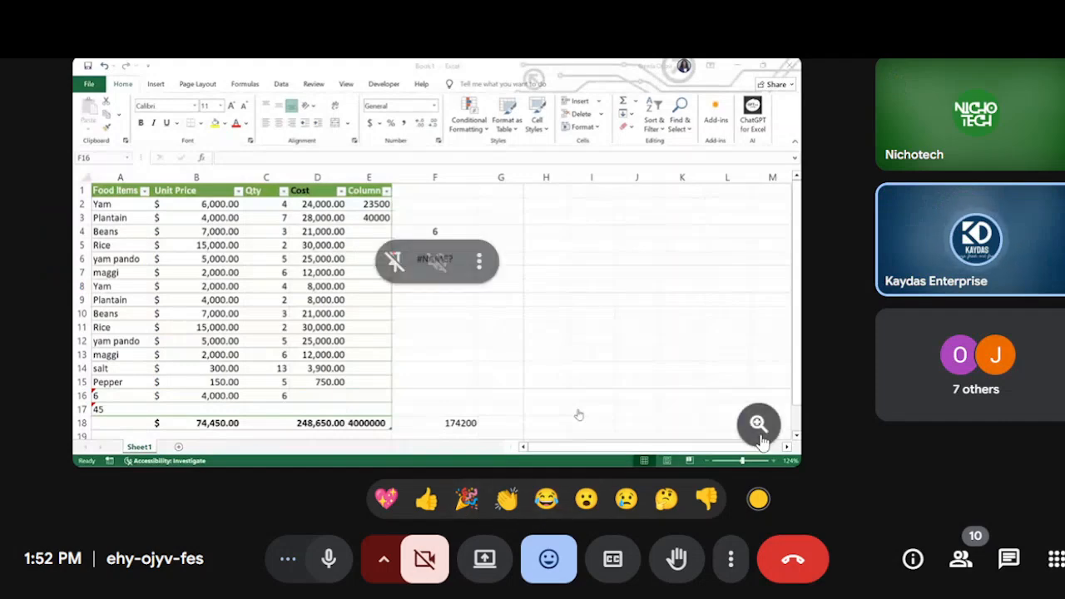
Step: Review the full list of contributors in the meeting, then close the list
click(923, 405)
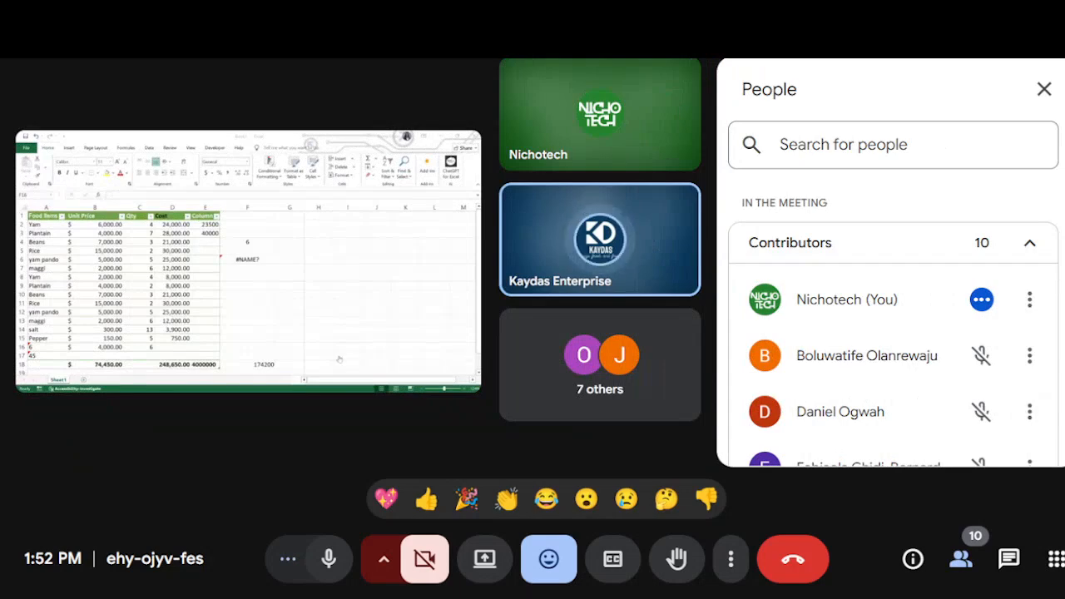
scroll(893, 332, down, 2)
scroll(893, 333, down, 5)
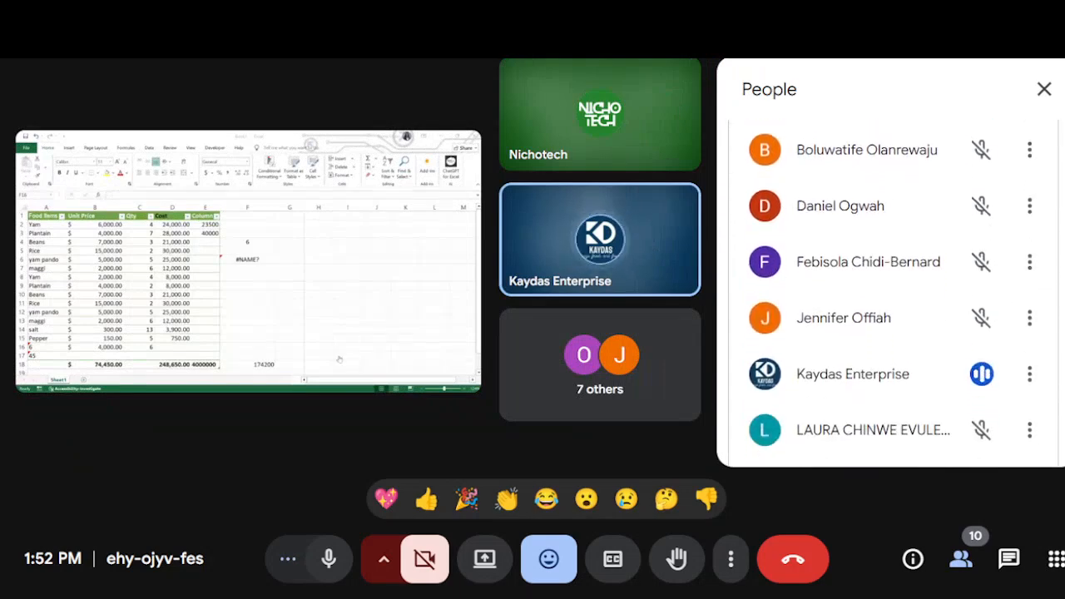
scroll(893, 291, down, 4)
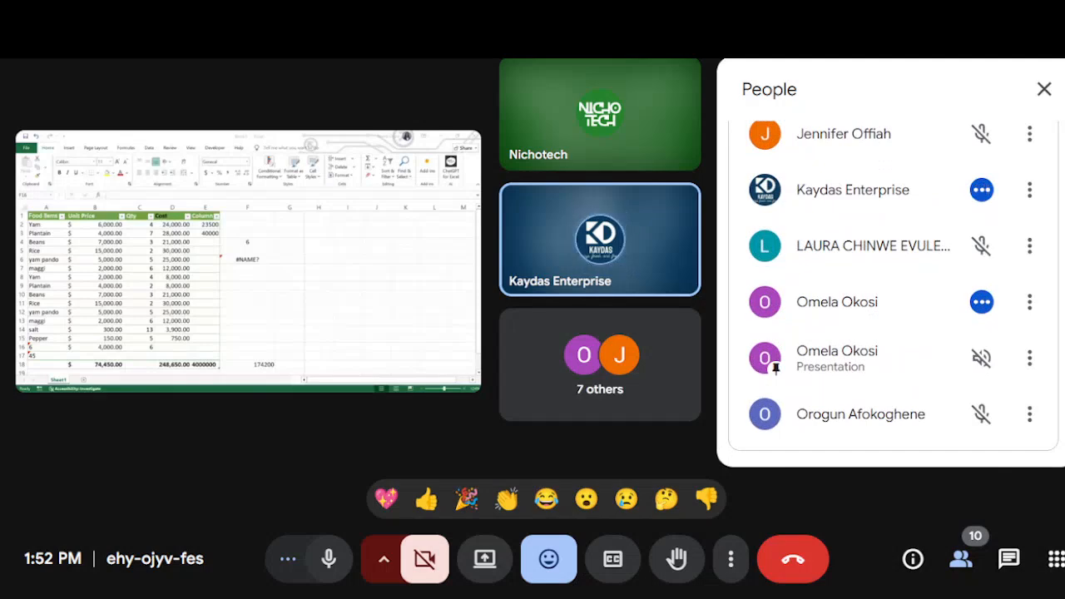
scroll(892, 291, up, 5)
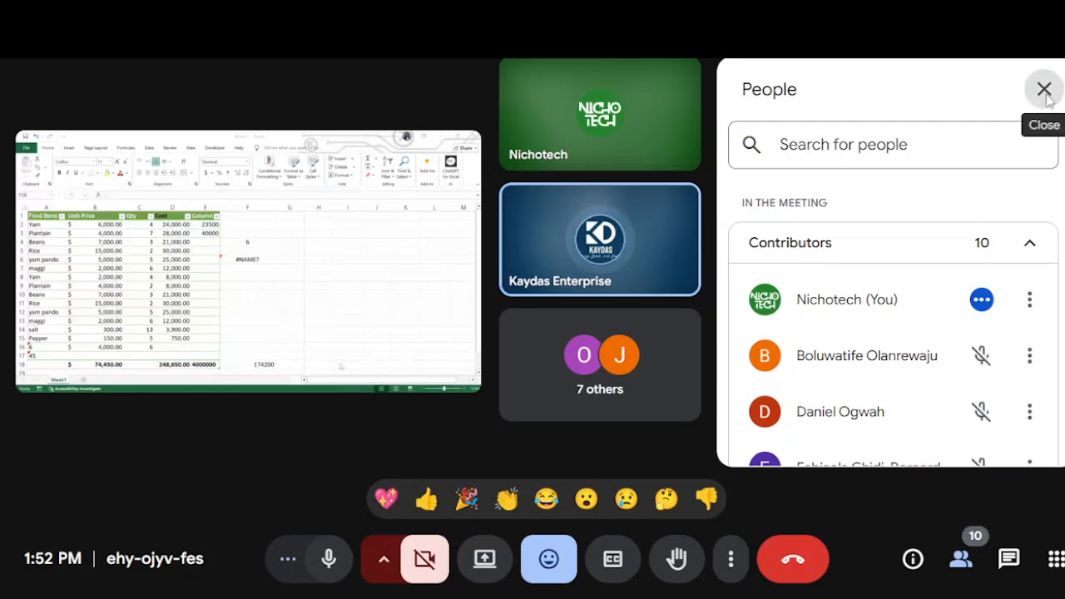
click(1044, 90)
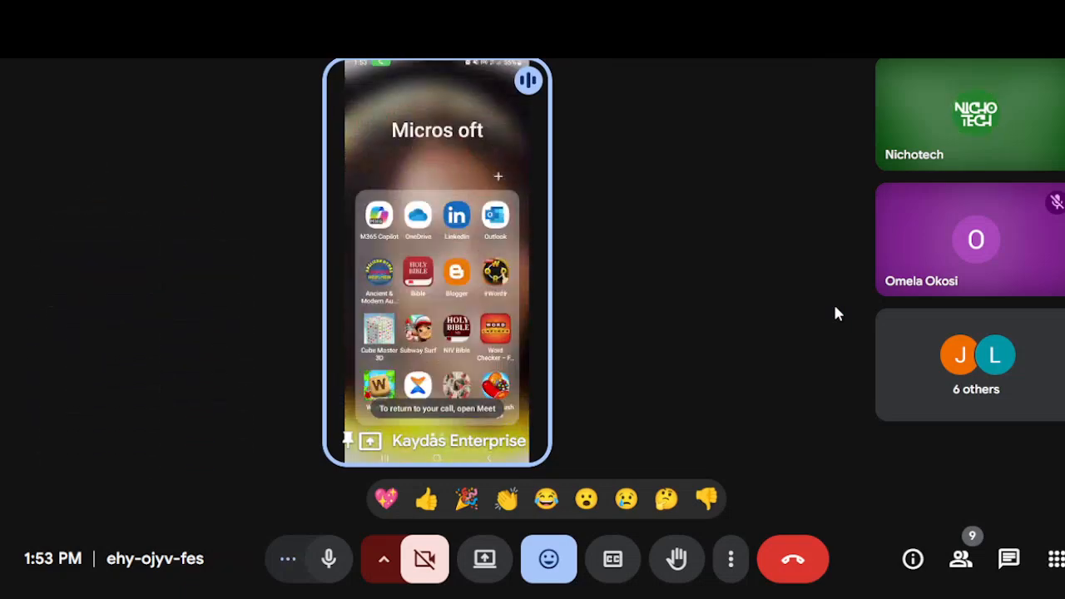
Step: Send a series of thumbs-up reactions to the meeting during the participant's phone screen presentation
click(431, 507)
click(431, 507)
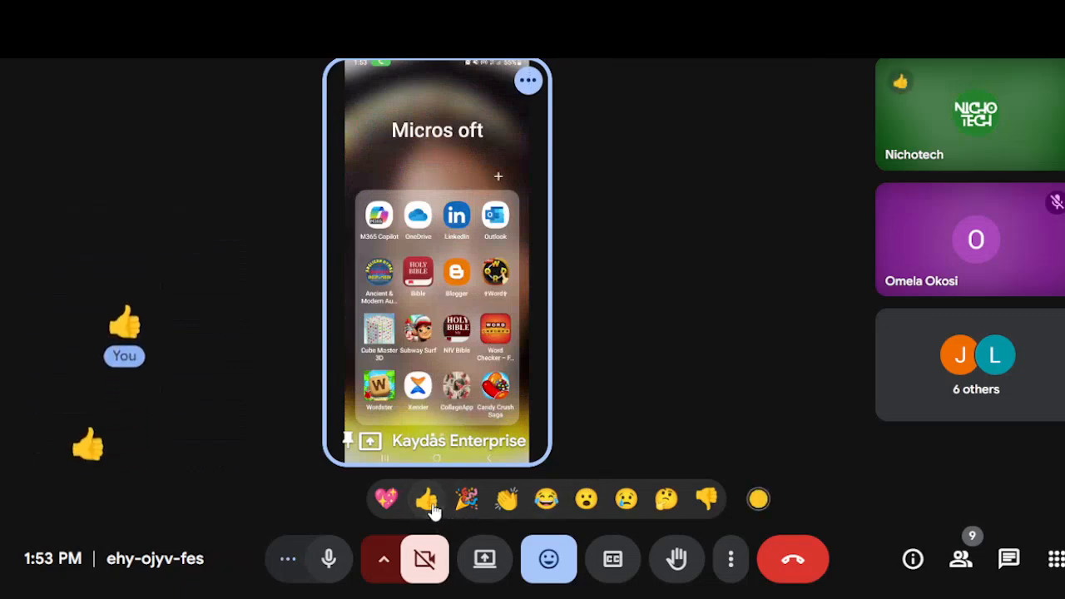
click(431, 507)
click(431, 507)
click(431, 508)
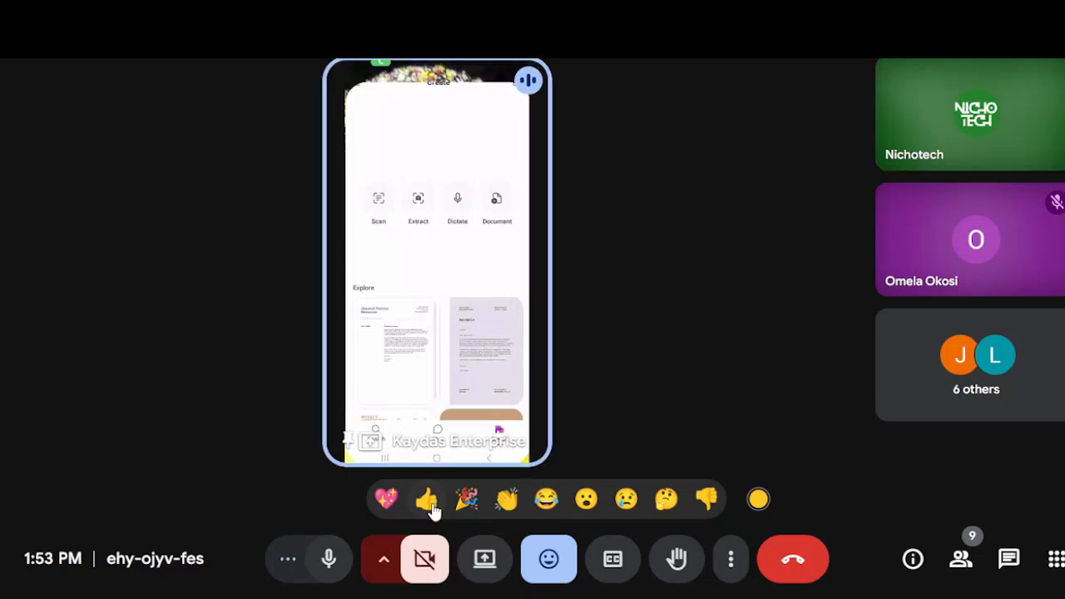
click(432, 504)
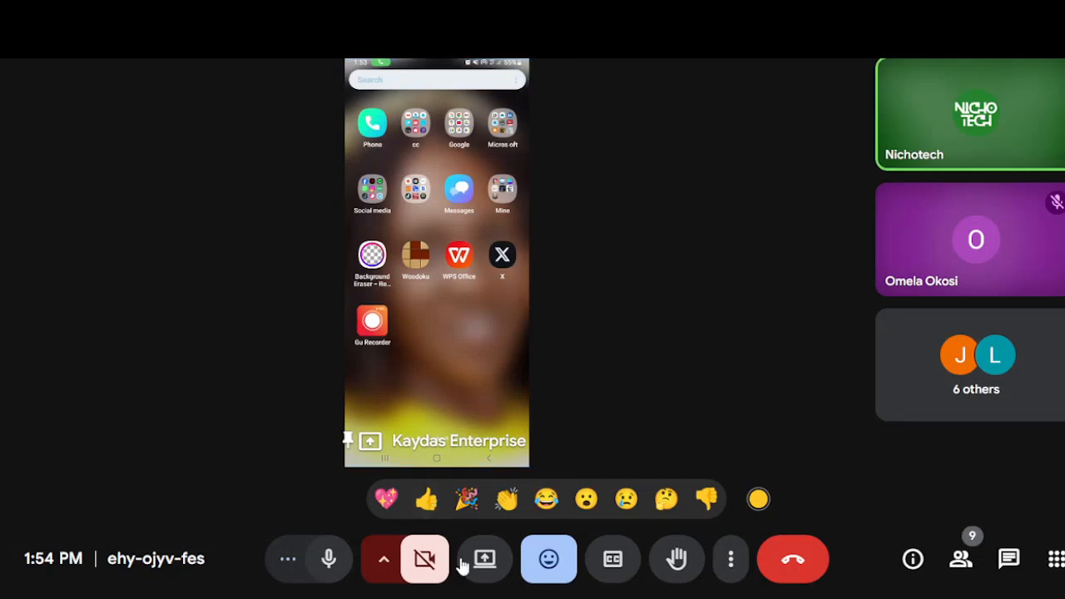
Step: Check which contributors are still in the meeting during the phone screen presentation and close the people list
click(965, 391)
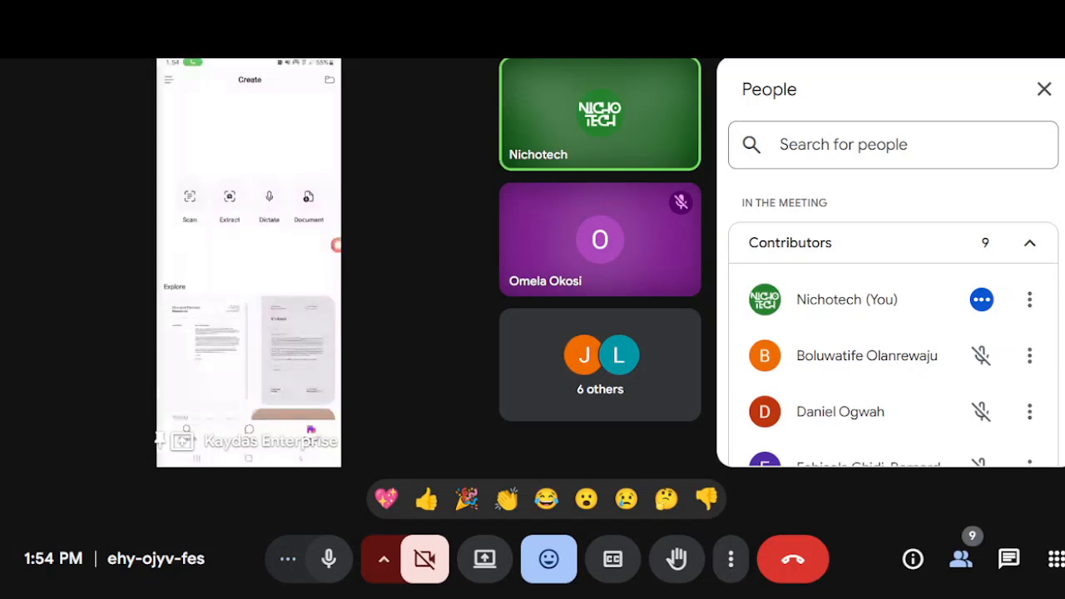
scroll(893, 293, down, 3)
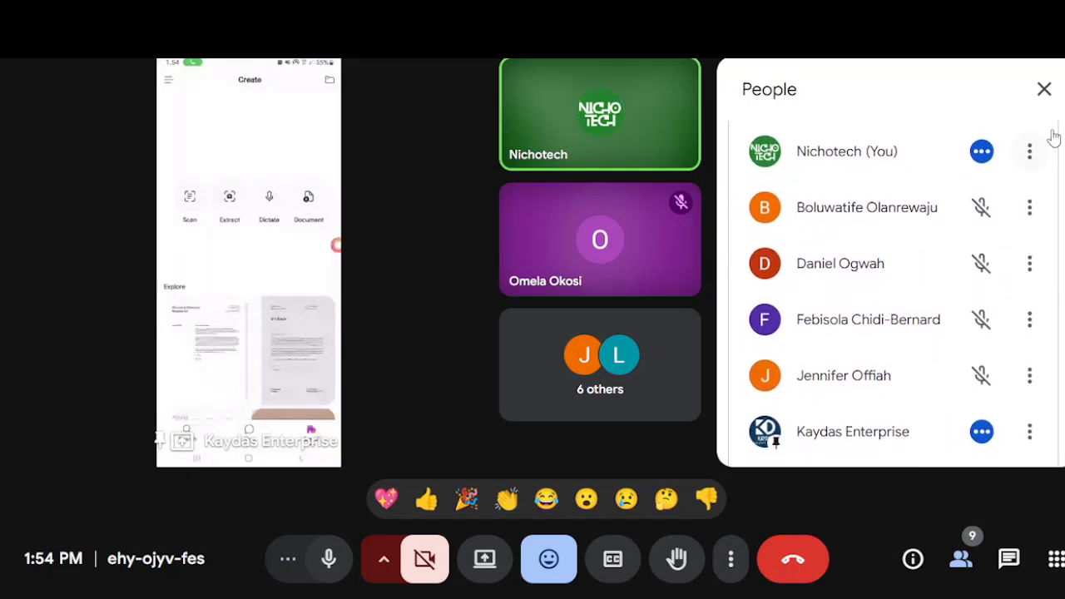
click(1044, 89)
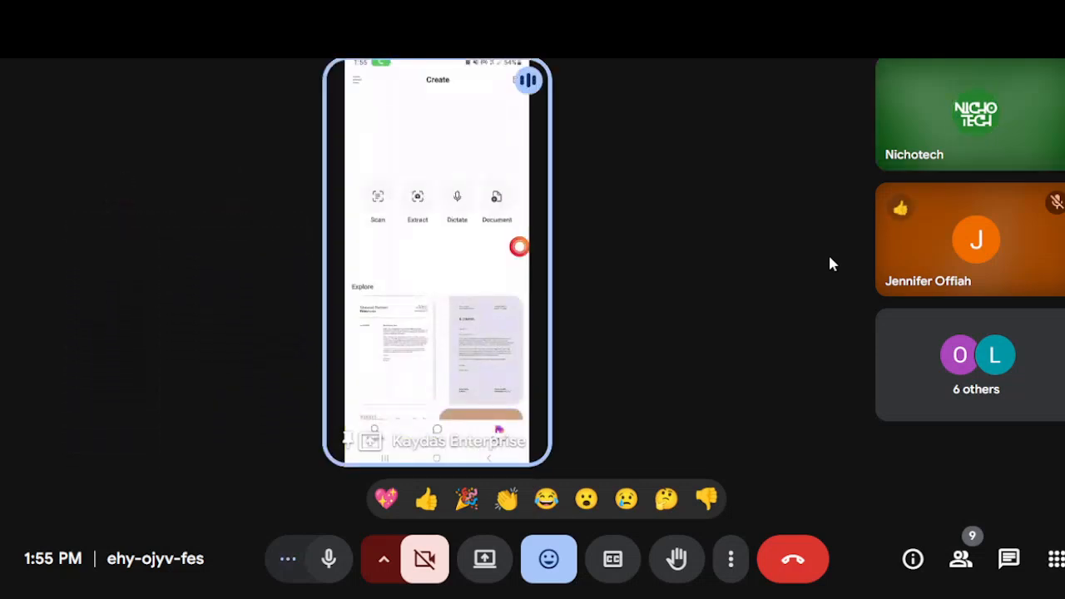
Step: Send a thumbs-up reaction, then mute the meeting microphone and the computer's sound
click(427, 502)
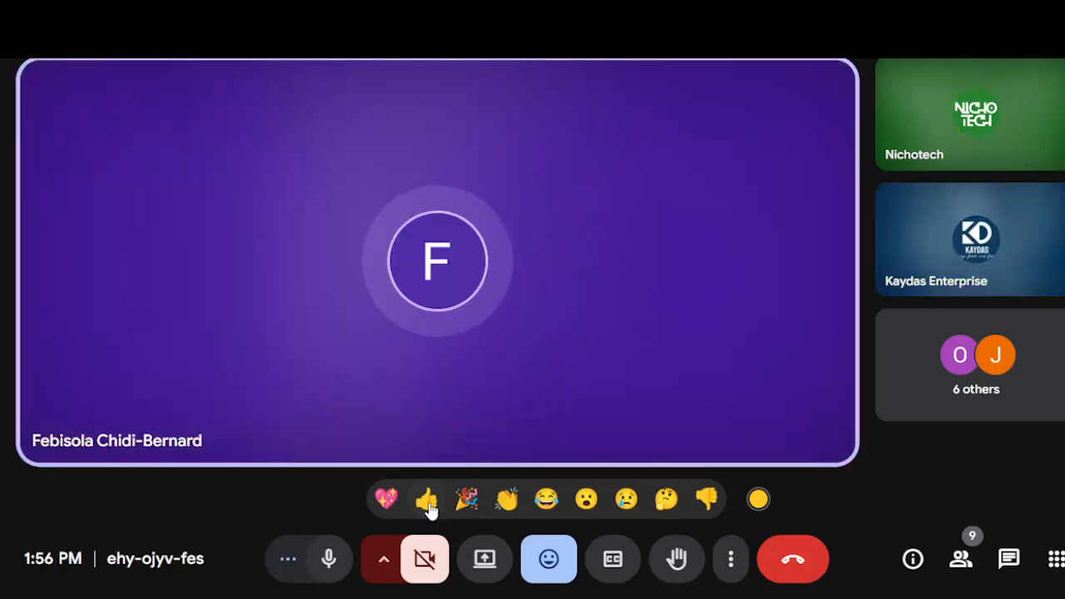
click(323, 571)
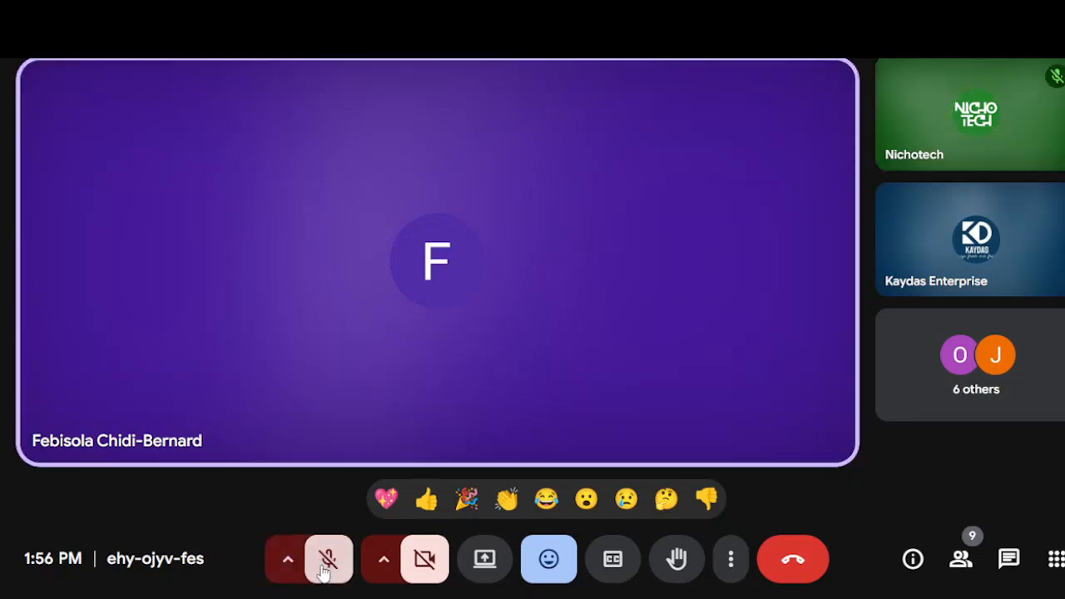
key(XF86AudioMute)
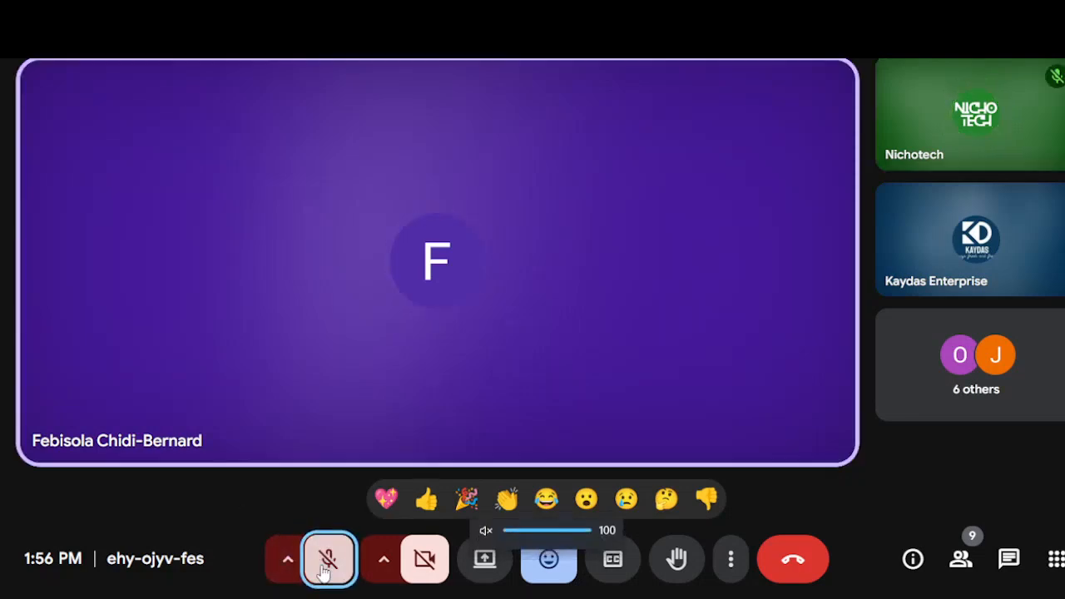